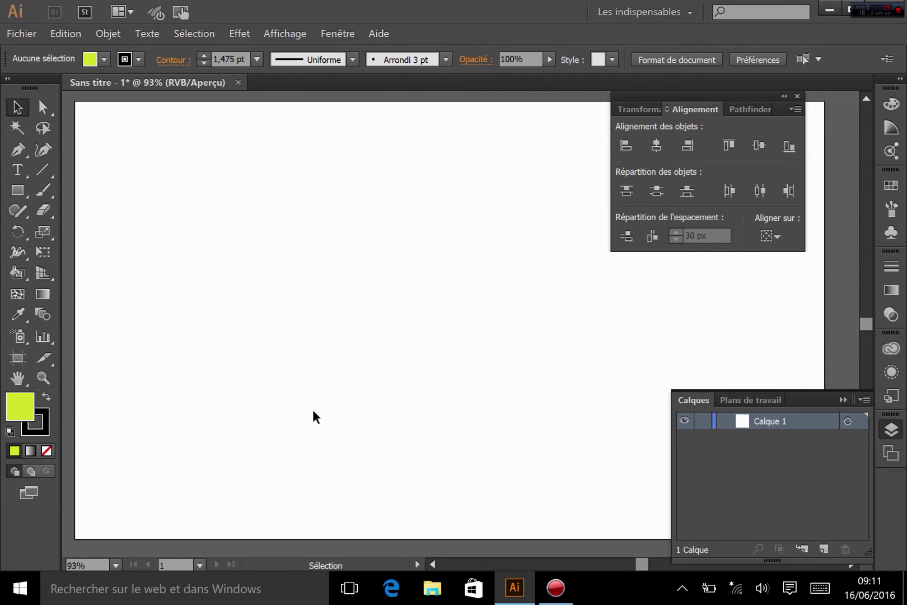
pyautogui.click(17, 272)
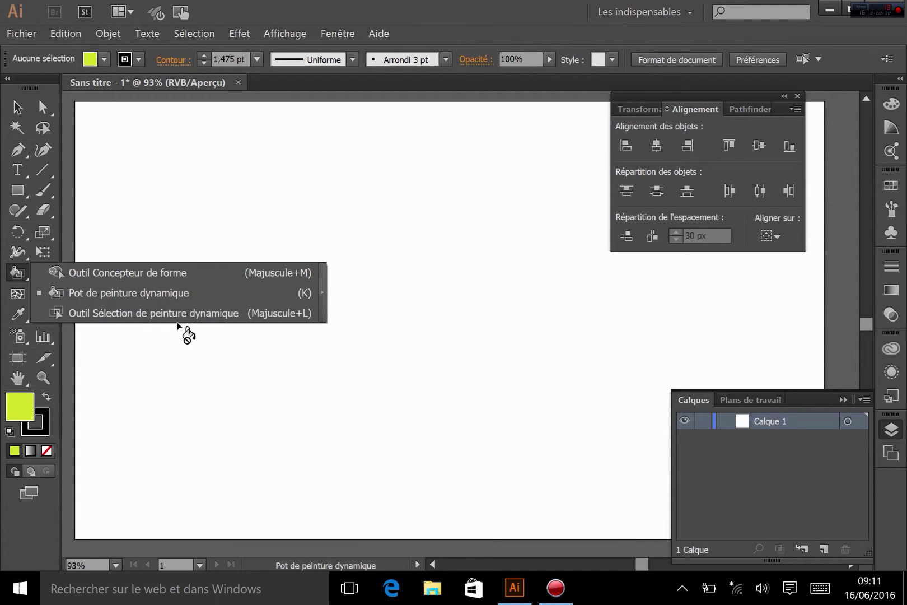
pyautogui.click(17, 107)
pyautogui.click(17, 110)
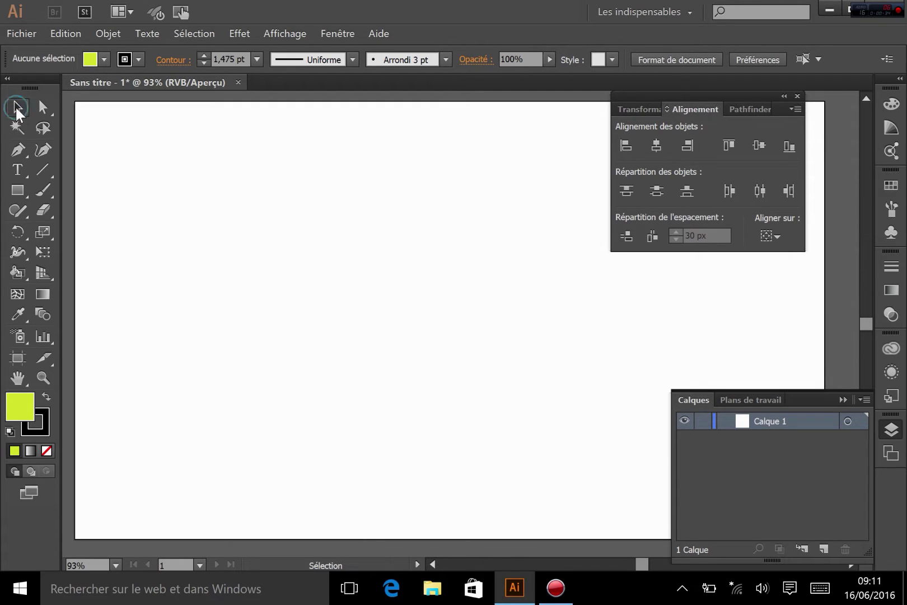
pyautogui.click(757, 111)
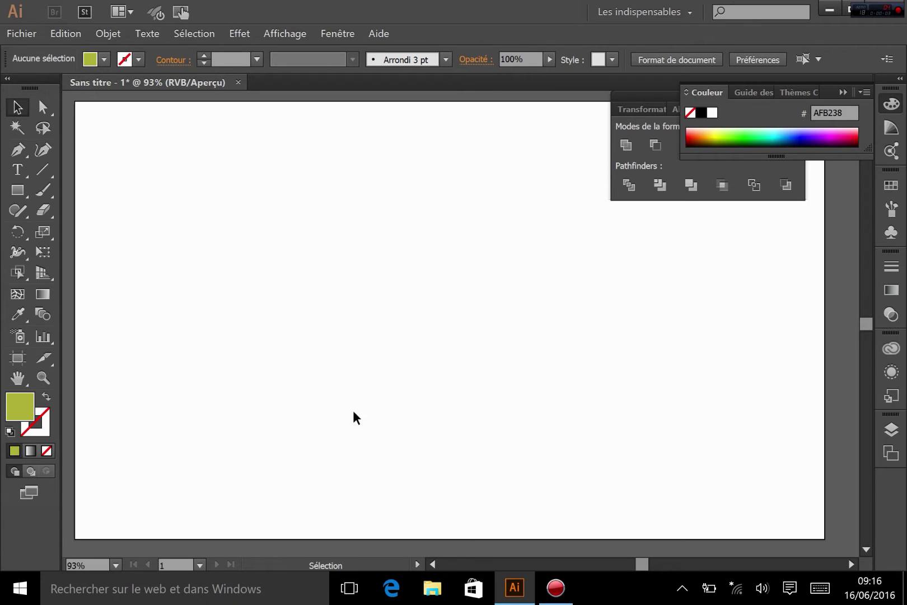
# Step: Draw a tall, narrow green rectangle as a column and a short horizontal rectangle across its top, forming a T
pyautogui.click(21, 189)
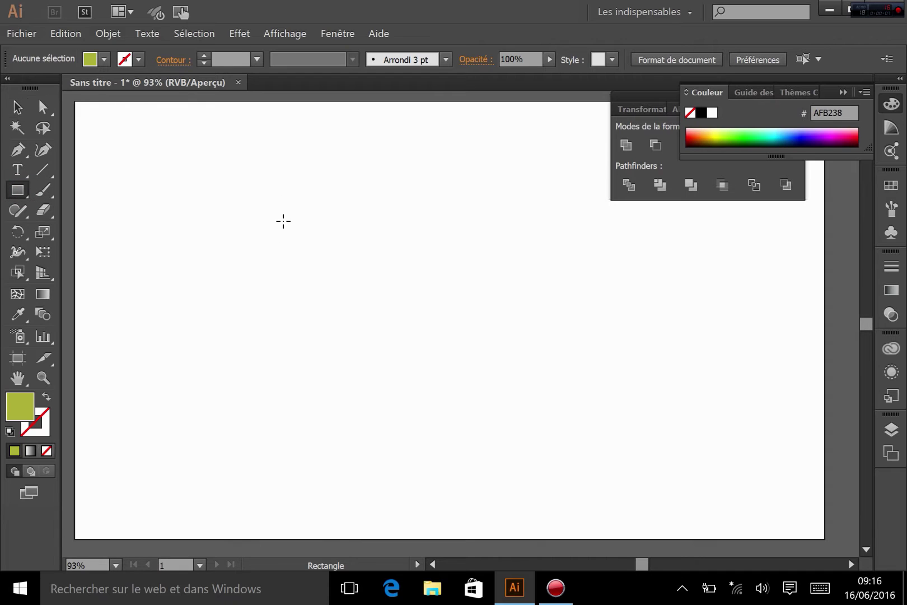
pyautogui.moveTo(249, 190); pyautogui.dragTo(288, 429)
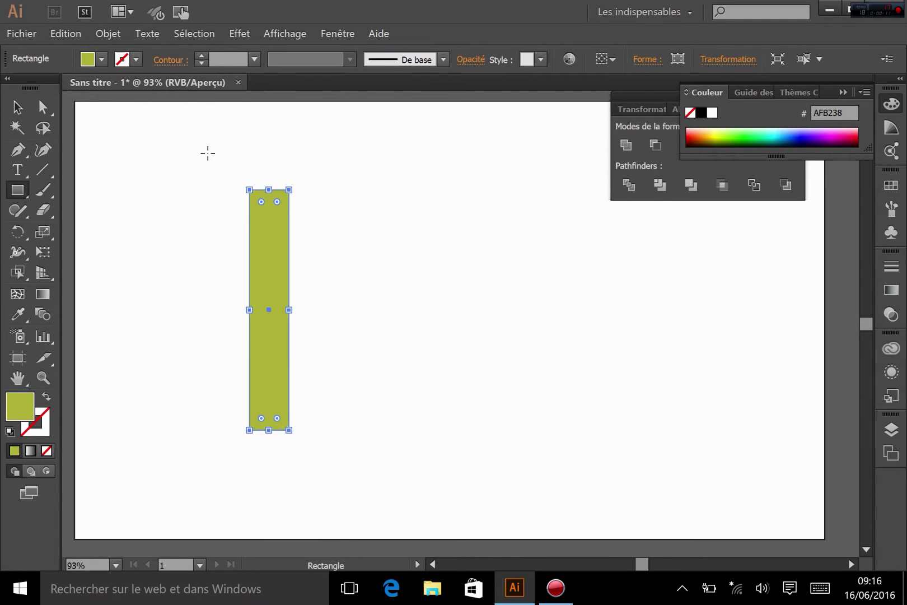
pyautogui.moveTo(205, 160); pyautogui.dragTo(280, 172)
pyautogui.click(19, 107)
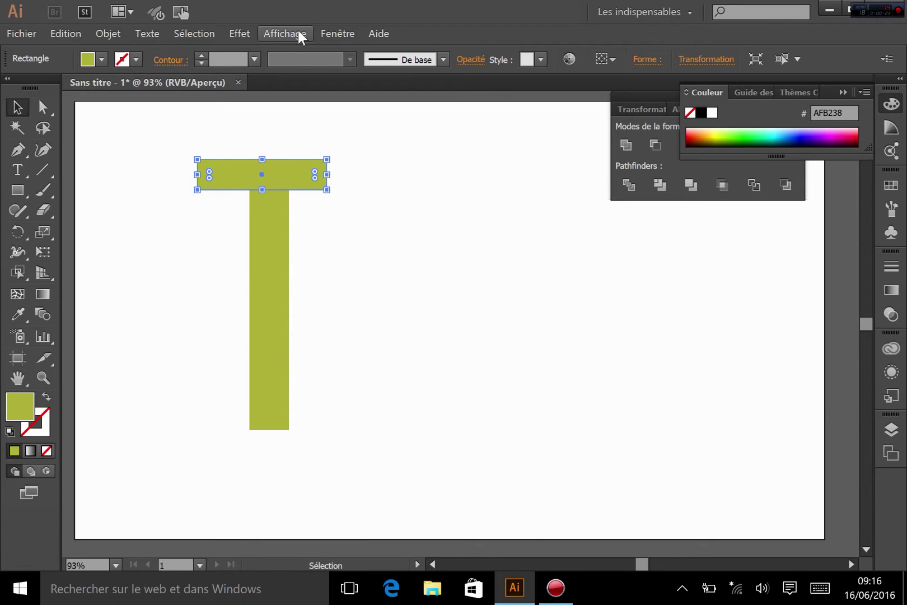
# Step: Turn off the smart guides, shift the horizontal bar slightly upward without snapping, and turn the guides back on
pyautogui.click(299, 33)
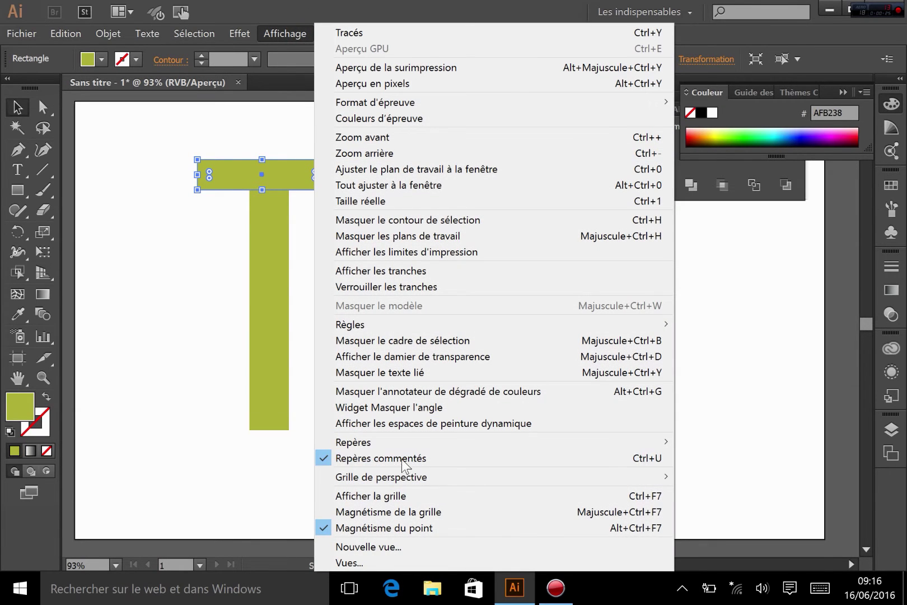
pyautogui.click(341, 457)
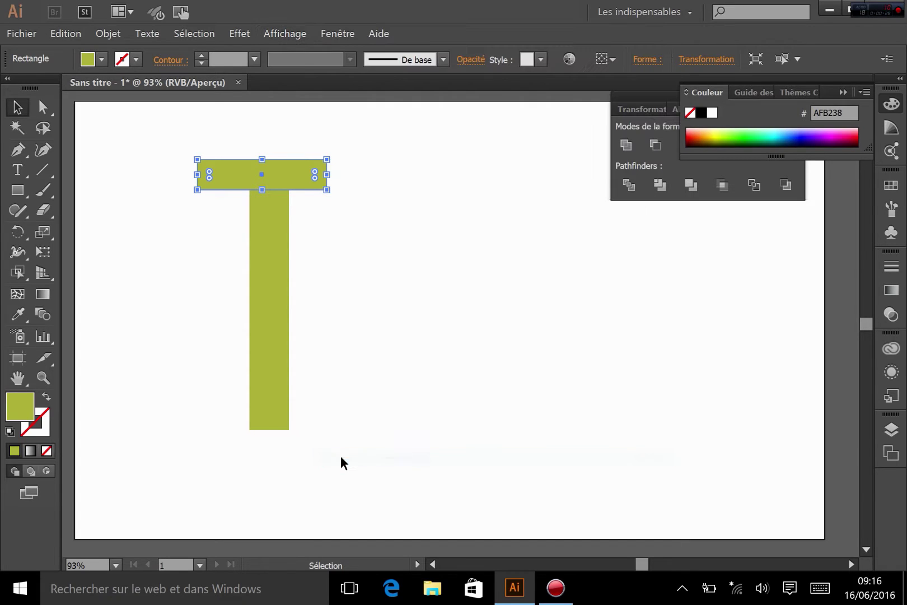
pyautogui.click(373, 211)
pyautogui.moveTo(292, 174)
pyautogui.mouseDown()
pyautogui.moveTo(292, 233)
pyautogui.moveTo(293, 172)
pyautogui.mouseUp()
pyautogui.click(301, 31)
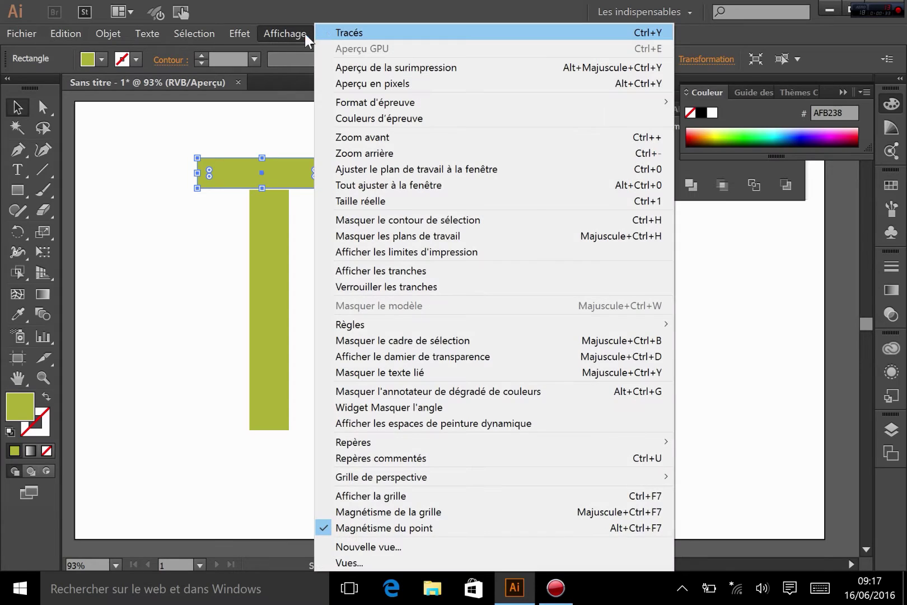
pyautogui.click(376, 456)
pyautogui.click(395, 331)
# Step: Move the horizontal bar up and to the left of the column, then align both rectangles on their horizontal centres
pyautogui.moveTo(284, 167); pyautogui.dragTo(232, 144)
pyautogui.click(364, 321)
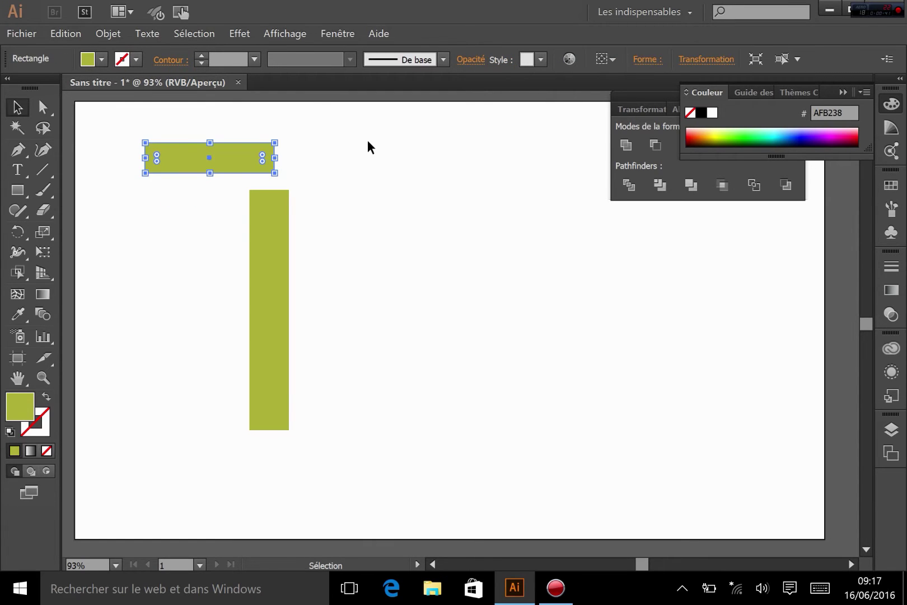
pyautogui.moveTo(368, 140); pyautogui.dragTo(233, 252)
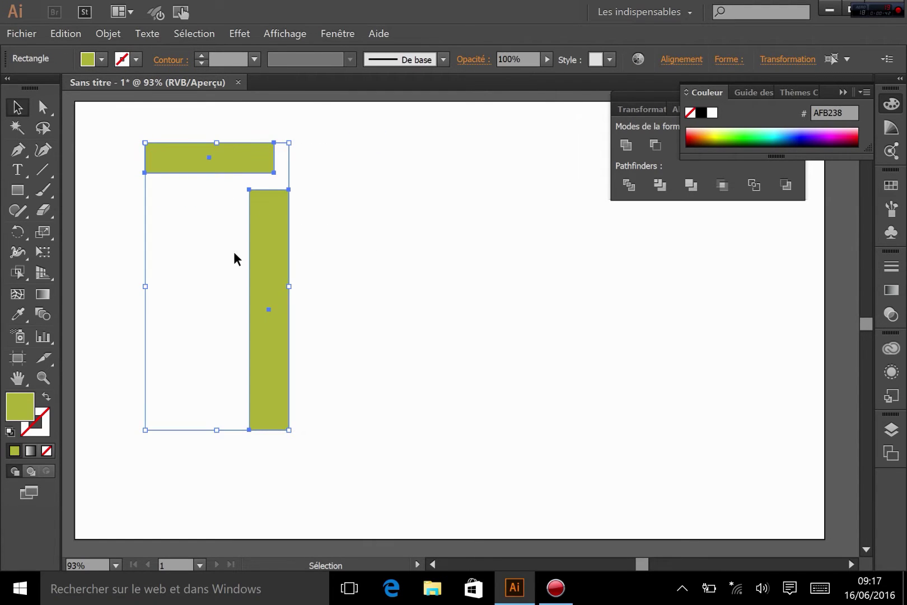
pyautogui.click(635, 122)
pyautogui.click(689, 110)
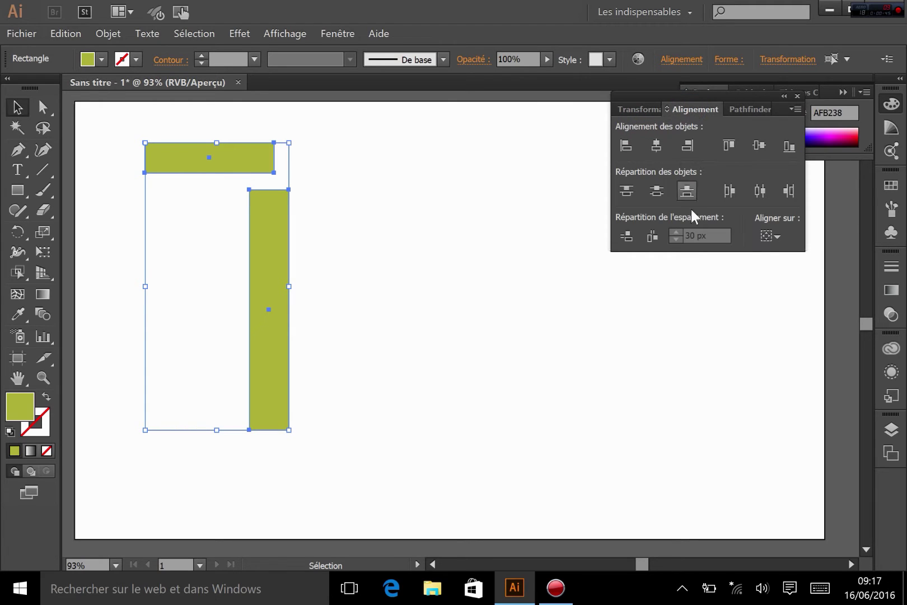
pyautogui.click(656, 147)
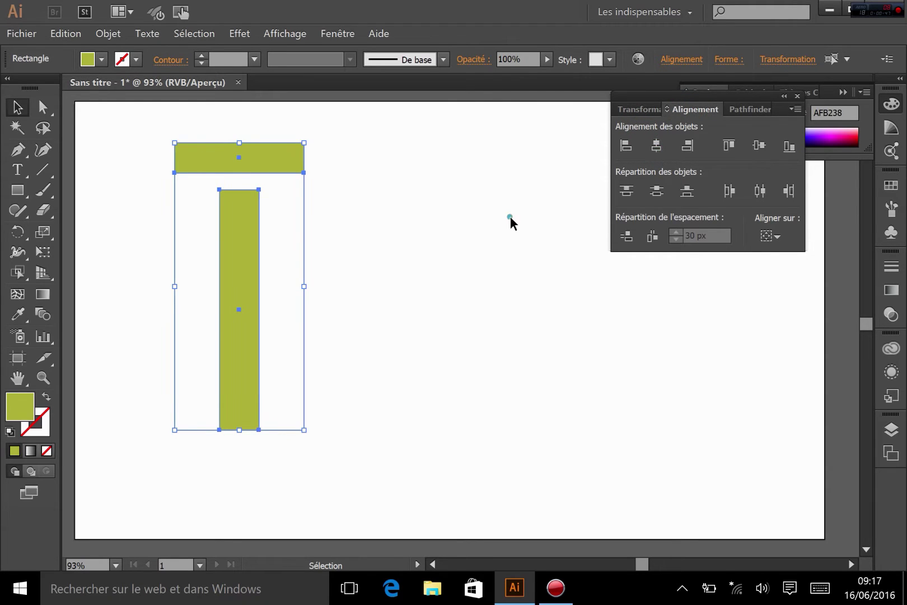
# Step: Lower the horizontal bar straight down so it overlaps the top end of the column
pyautogui.click(510, 216)
pyautogui.moveTo(263, 156); pyautogui.dragTo(257, 187)
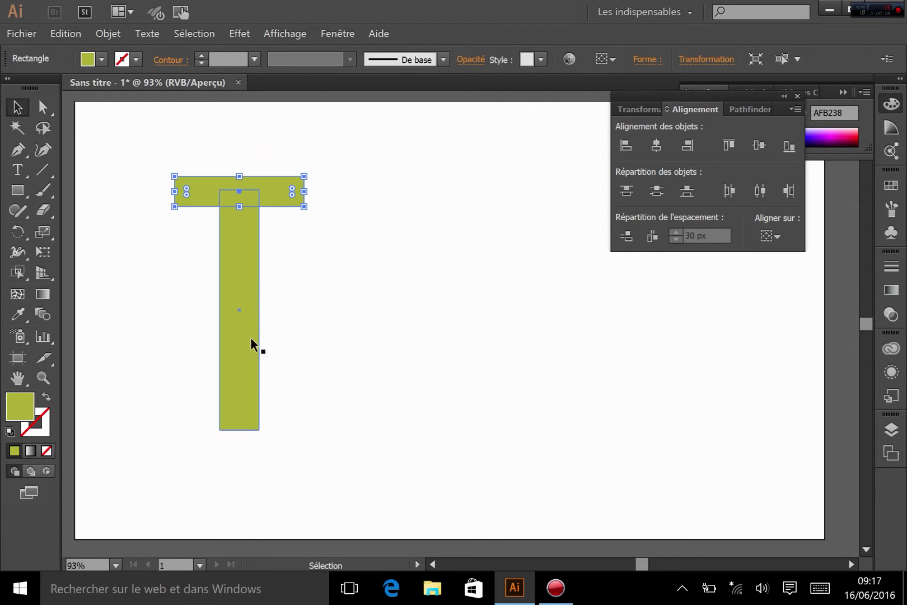
pyautogui.click(346, 298)
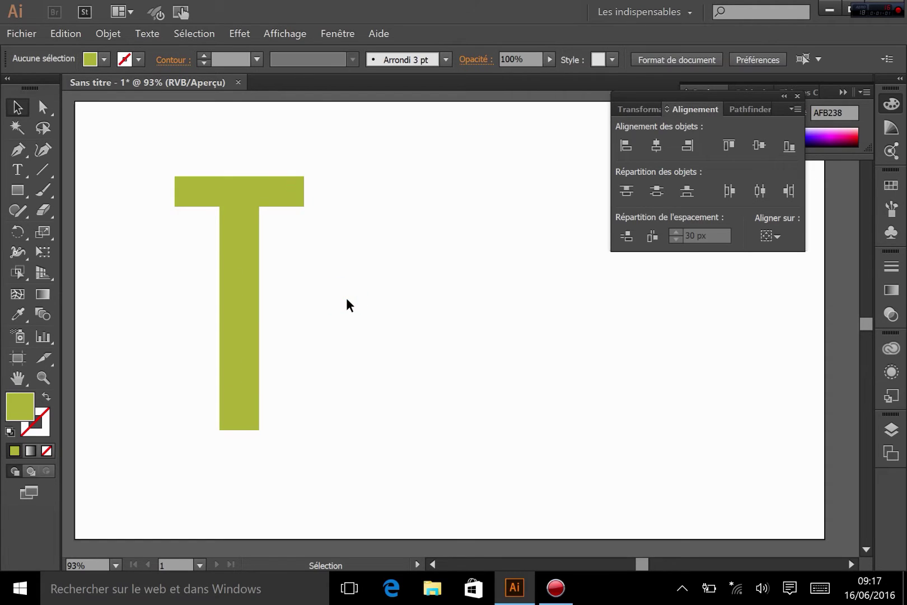
# Step: Duplicate the top bar straight down onto the bottom end of the column as its base
pyautogui.click(264, 200)
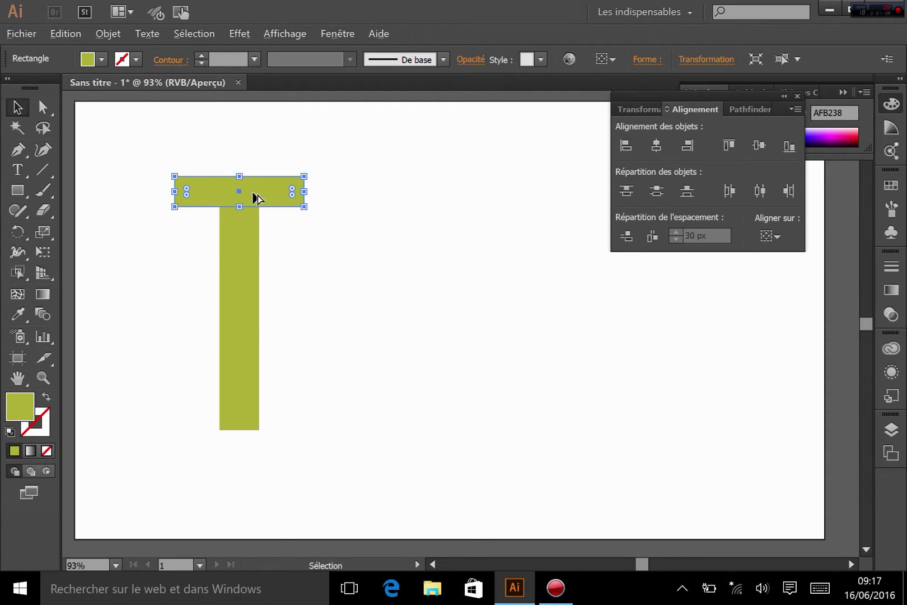
pyautogui.moveTo(258, 193); pyautogui.dragTo(248, 430)
pyautogui.press('shift')
pyautogui.press('shift')
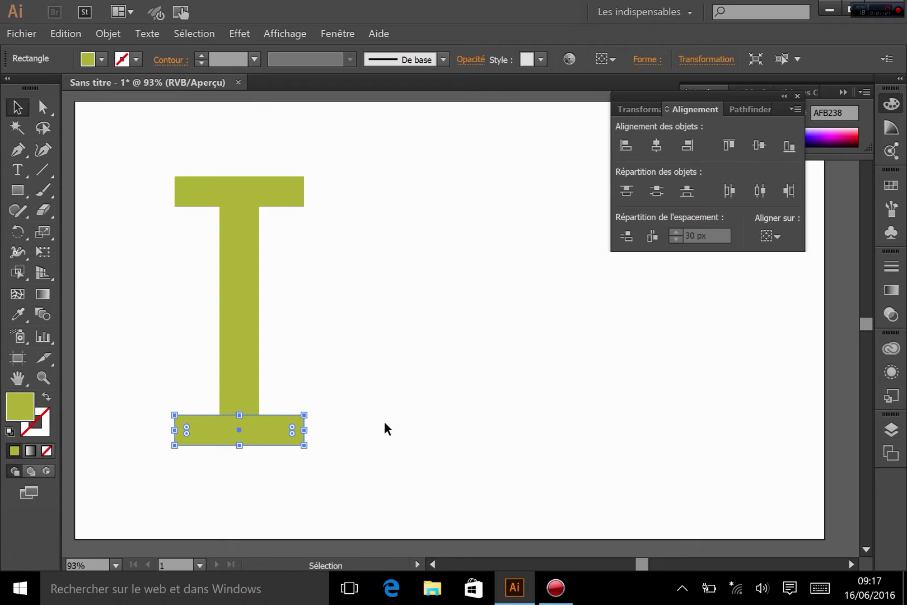
pyautogui.click(125, 207)
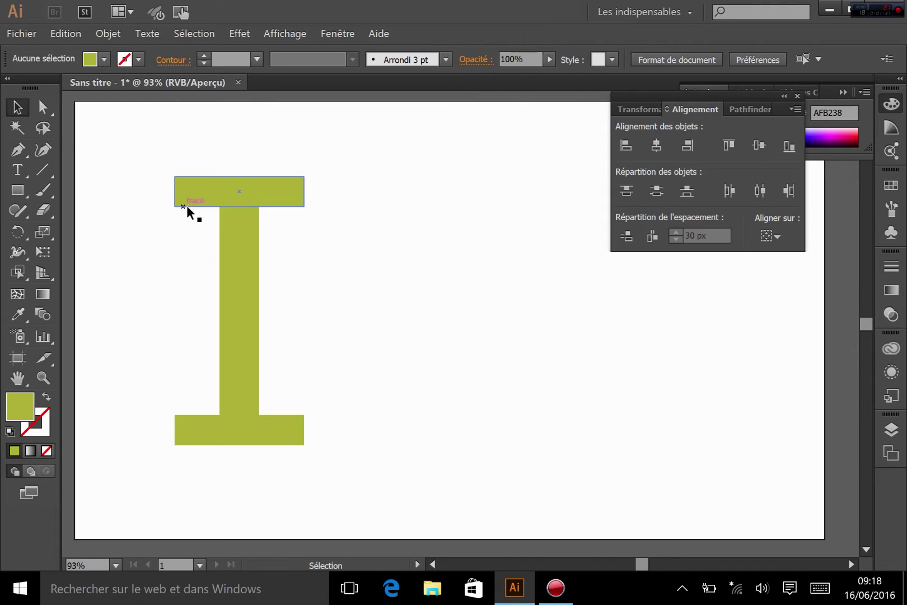
# Step: Draw a narrower rectangle centred on the column, overlapping the lower edge of the top bar
pyautogui.click(23, 191)
pyautogui.moveTo(202, 195); pyautogui.dragTo(283, 232)
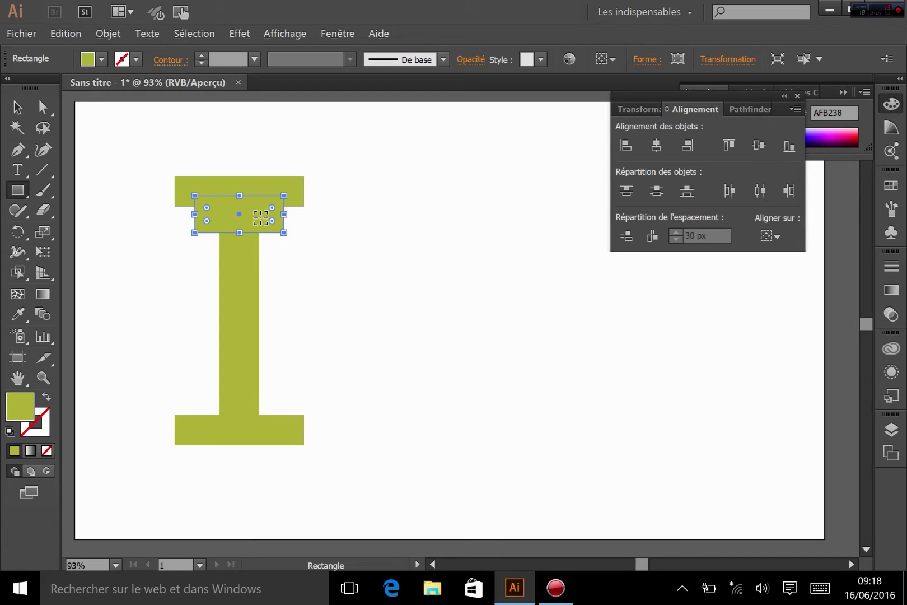
pyautogui.press('v')
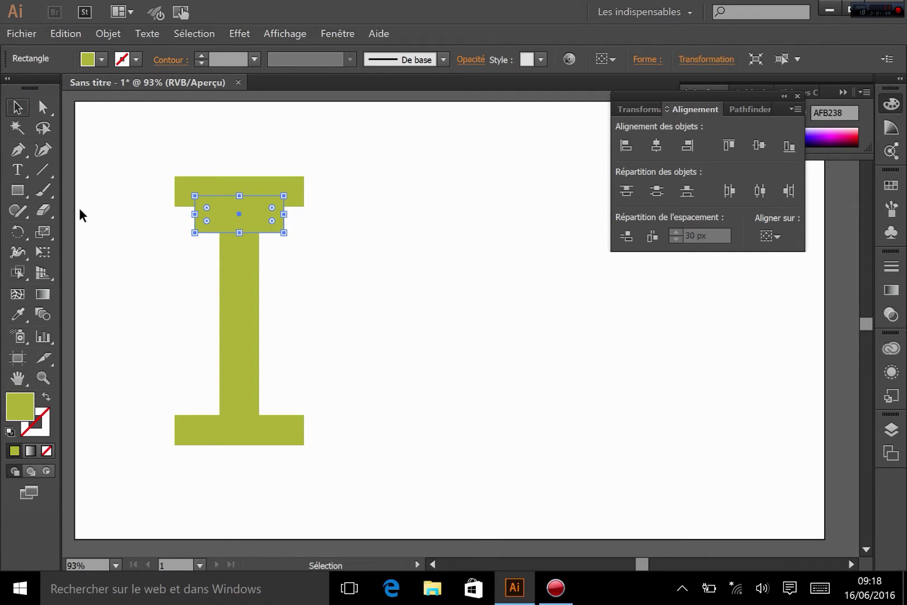
pyautogui.click(119, 263)
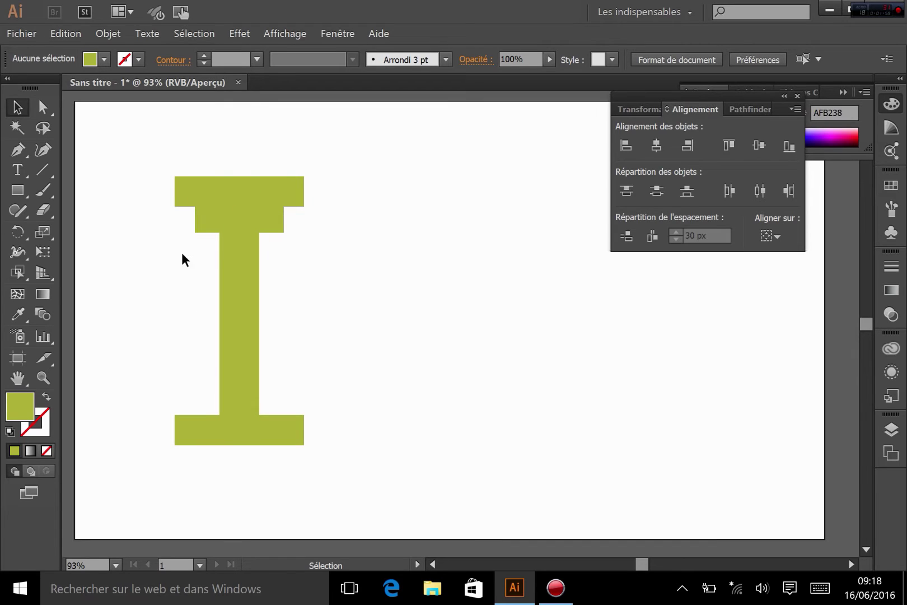
# Step: Unite all four rectangles into a single column shape with the Pathfinder
pyautogui.moveTo(126, 165); pyautogui.dragTo(372, 481)
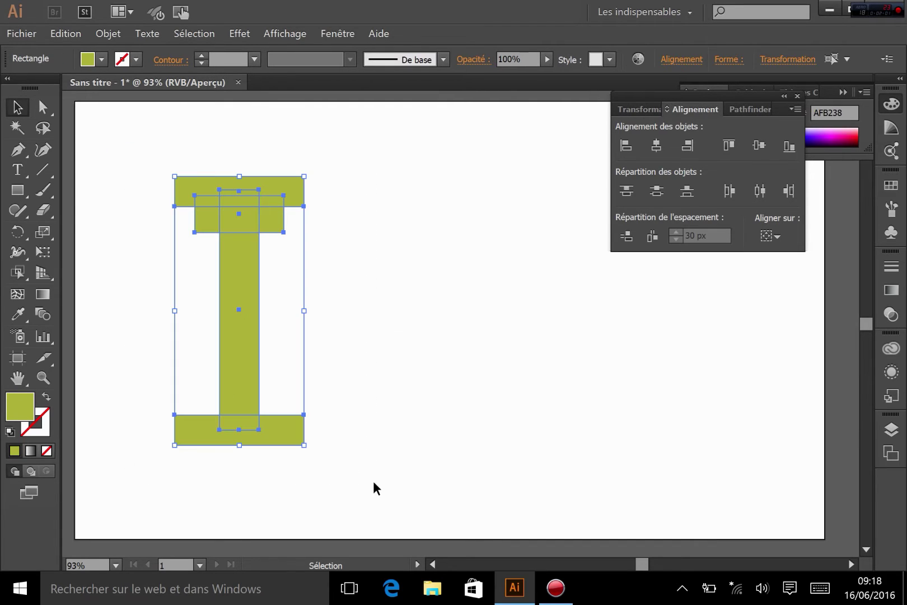
pyautogui.click(750, 108)
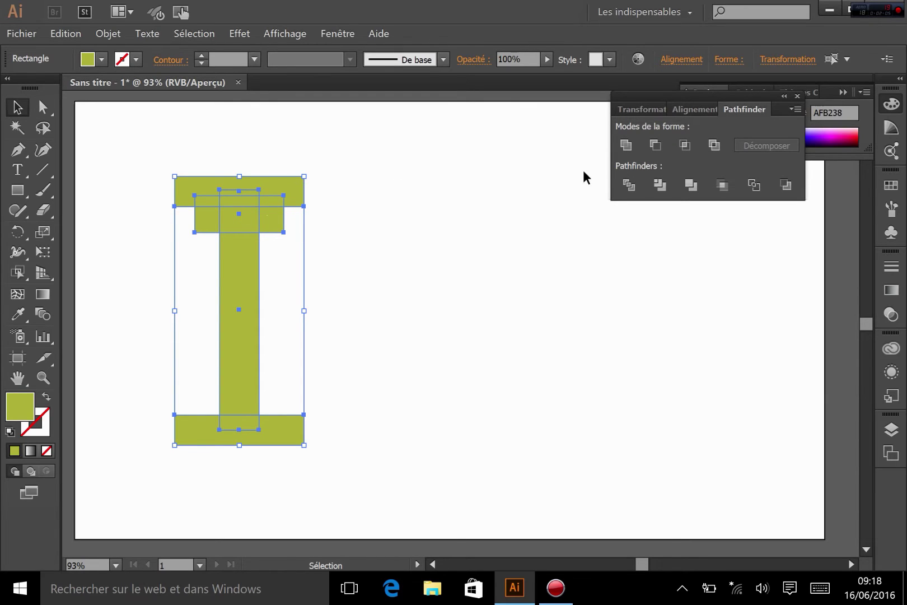
pyautogui.click(627, 144)
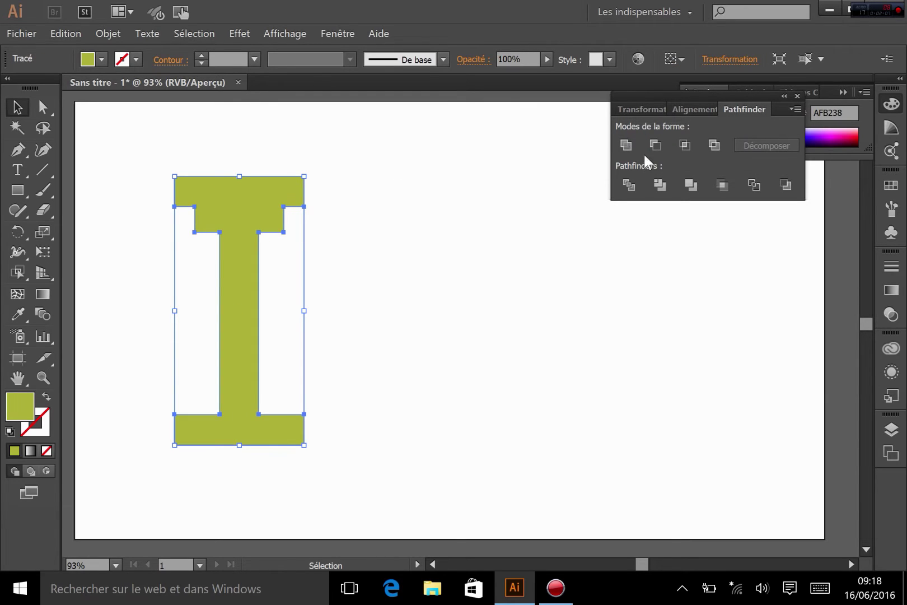
pyautogui.click(430, 287)
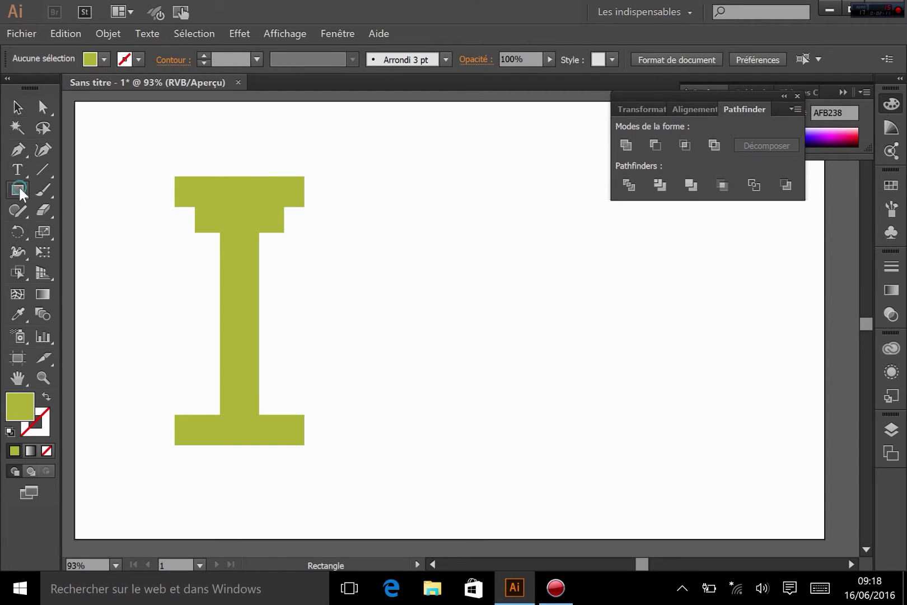
# Step: Draw a small circle with the Ellipse tool beneath the top bar, against the column's left side
pyautogui.moveTo(19, 187); pyautogui.dragTo(73, 222)
pyautogui.moveTo(197, 222)
pyautogui.mouseDown()
pyautogui.moveTo(227, 199)
pyautogui.moveTo(210, 203)
pyautogui.moveTo(220, 226)
pyautogui.mouseUp()
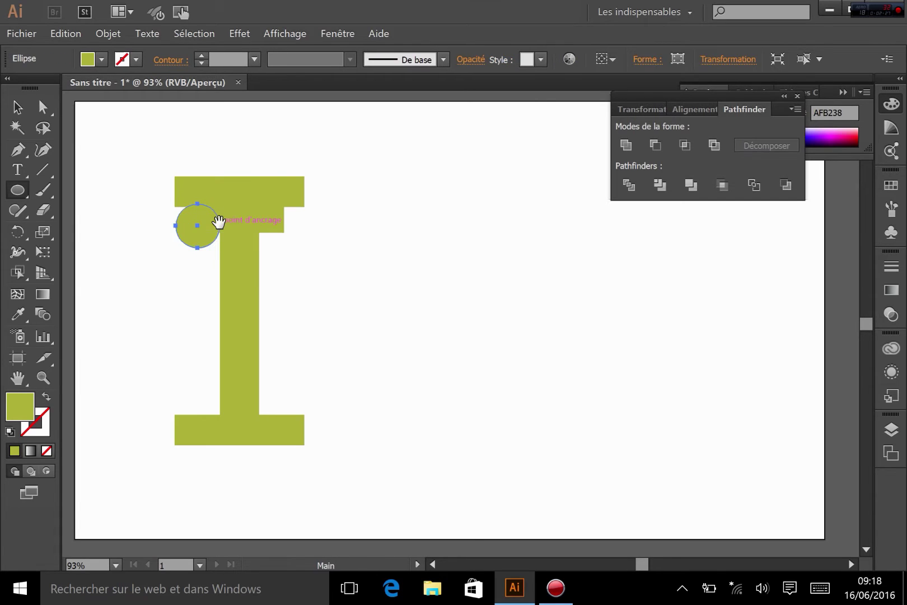
pyautogui.click(17, 107)
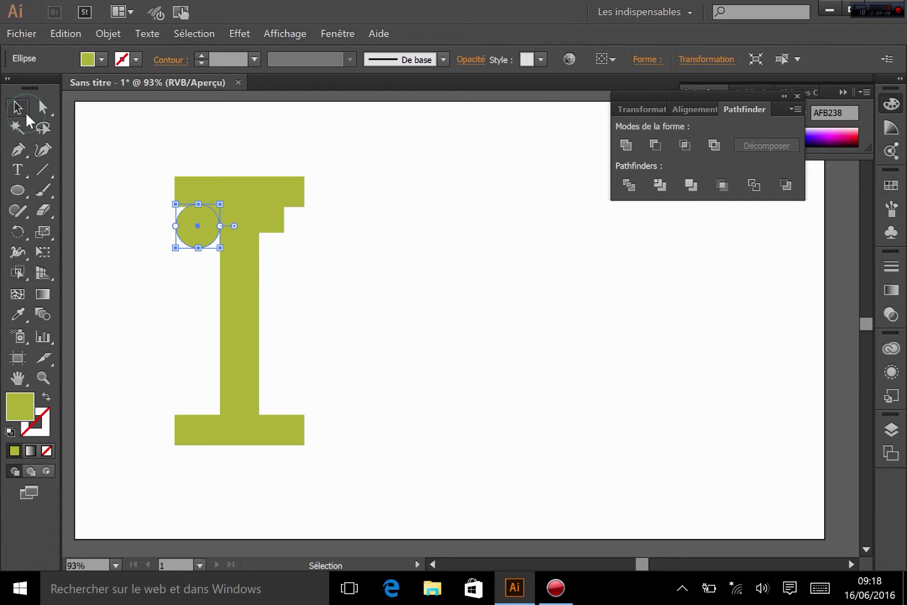
pyautogui.click(89, 323)
# Step: Adjust the circle's height so its top edge meets the underside of the top bar
pyautogui.moveTo(194, 236)
pyautogui.mouseDown()
pyautogui.moveTo(180, 257)
pyautogui.moveTo(194, 237)
pyautogui.mouseUp()
pyautogui.moveTo(193, 240); pyautogui.dragTo(193, 240)
pyautogui.click(182, 302)
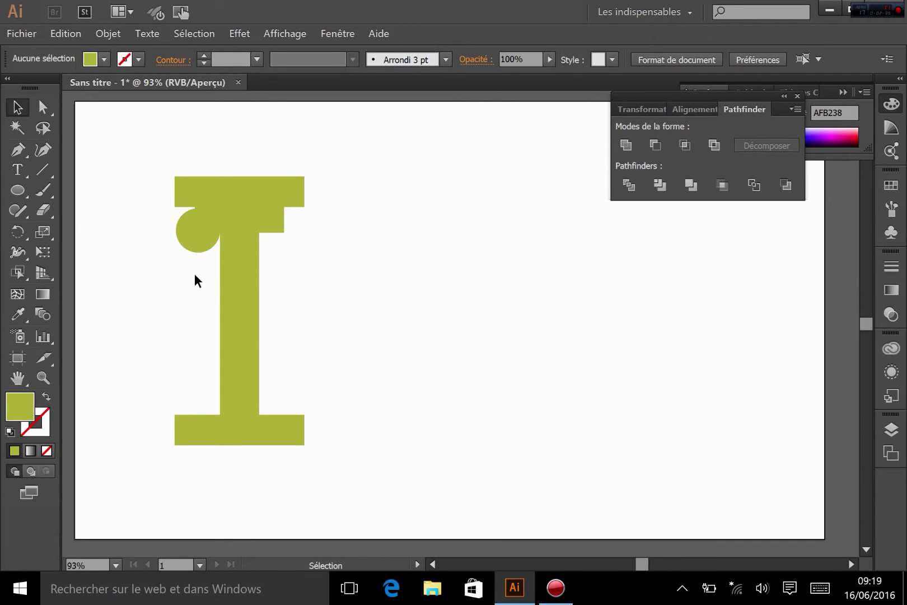
pyautogui.click(203, 240)
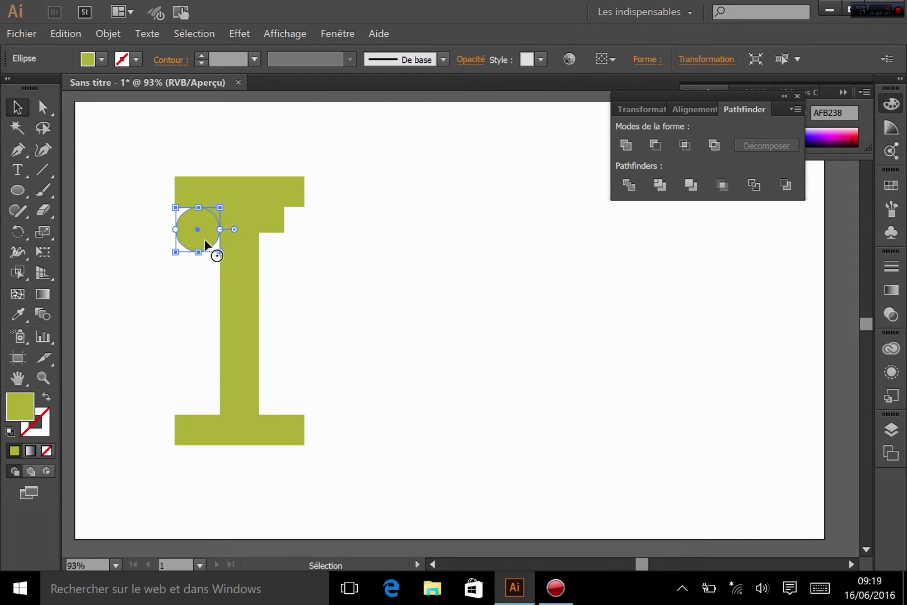
pyautogui.press('Up')
pyautogui.click(378, 289)
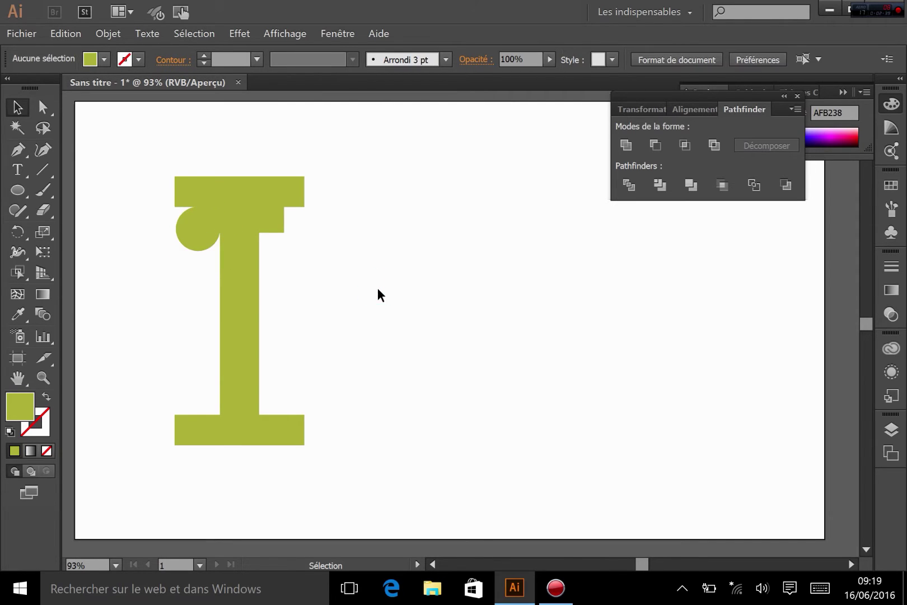
# Step: Duplicate the circle horizontally to the right side of the column, beneath the top bar
pyautogui.click(175, 226)
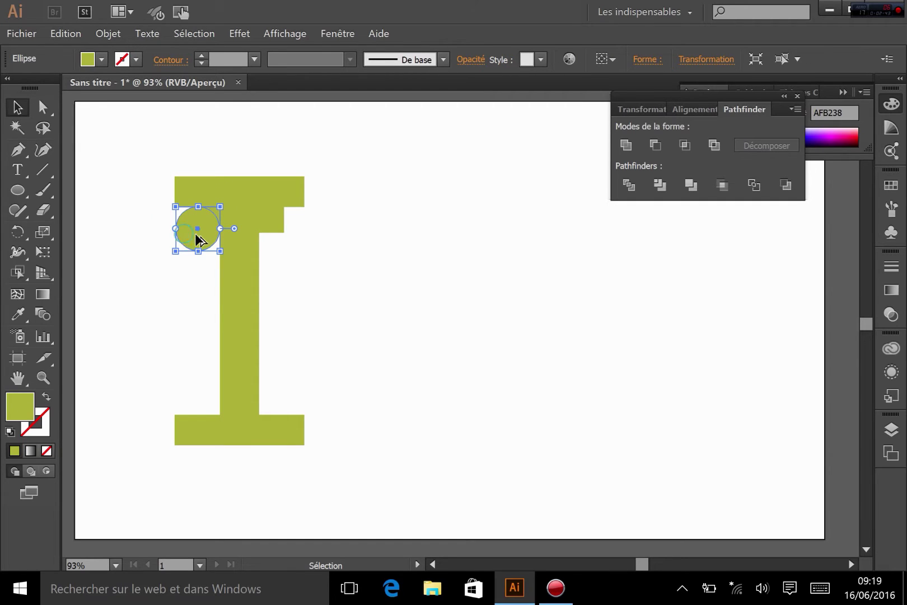
pyautogui.moveTo(196, 238); pyautogui.dragTo(266, 239)
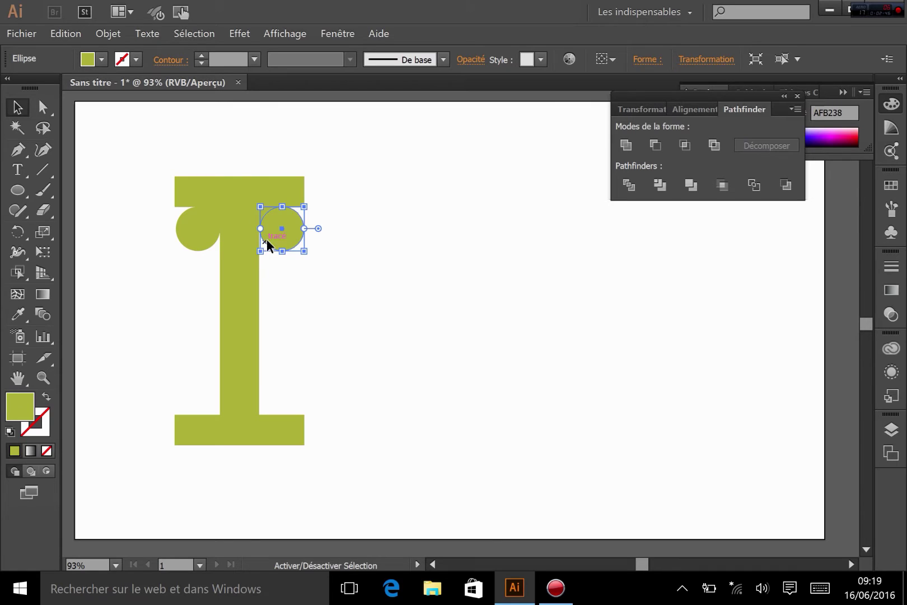
pyautogui.click(371, 301)
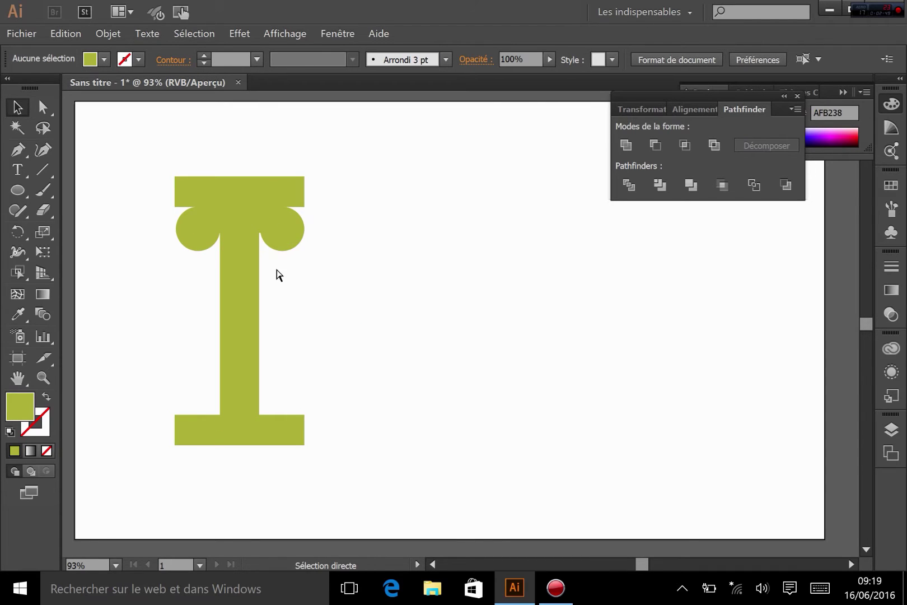
# Step: Nudge the right-hand circle to the left until it touches the column's right edge
pyautogui.hotkey('ctrl', '+')
pyautogui.hotkey('ctrl', '+')
pyautogui.moveTo(276, 268); pyautogui.dragTo(524, 377)
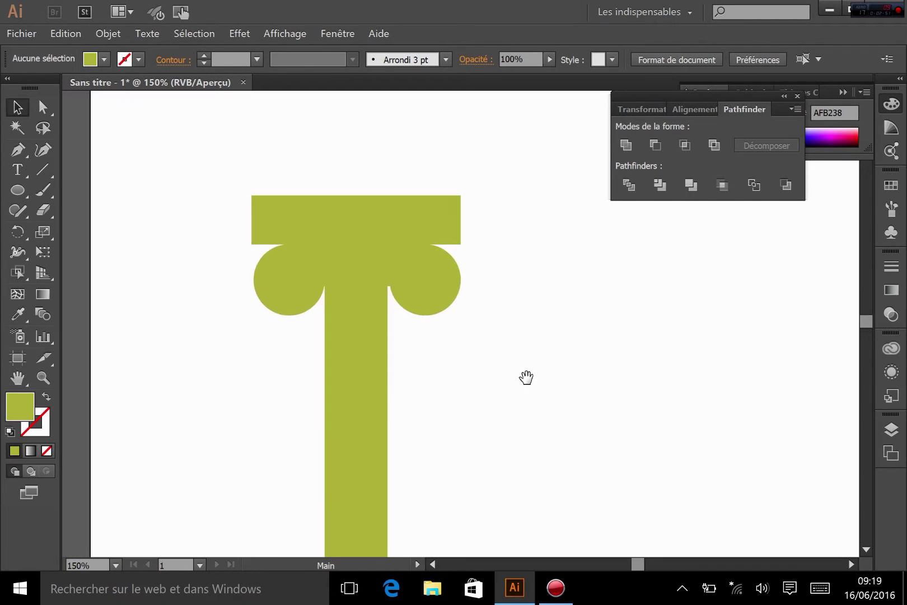
pyautogui.click(425, 292)
pyautogui.press('Left')
pyautogui.press('Left')
pyautogui.press('Left')
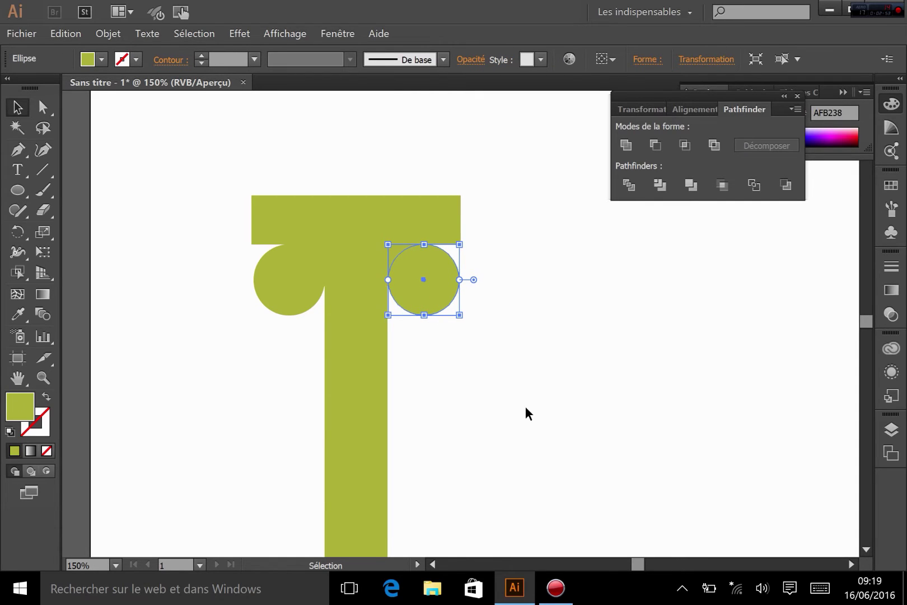
# Step: Subtract the two circles beneath the top bar from the column shape with Minus Front
pyautogui.click(525, 406)
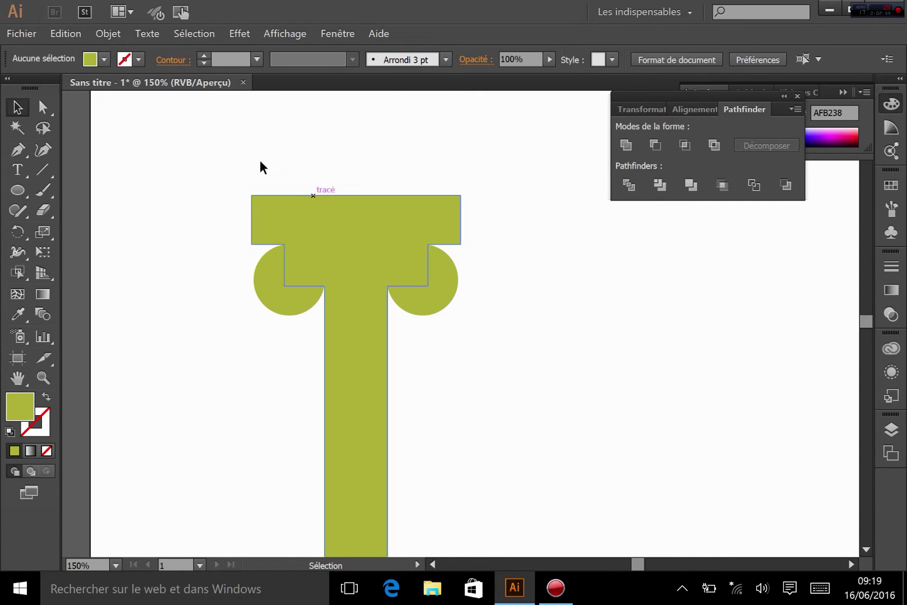
pyautogui.moveTo(189, 167); pyautogui.dragTo(493, 334)
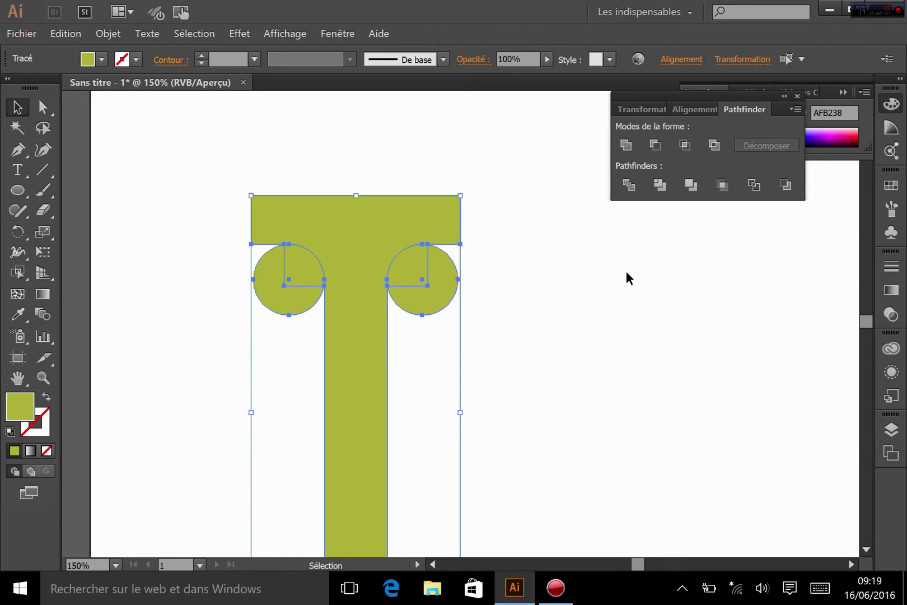
pyautogui.click(655, 145)
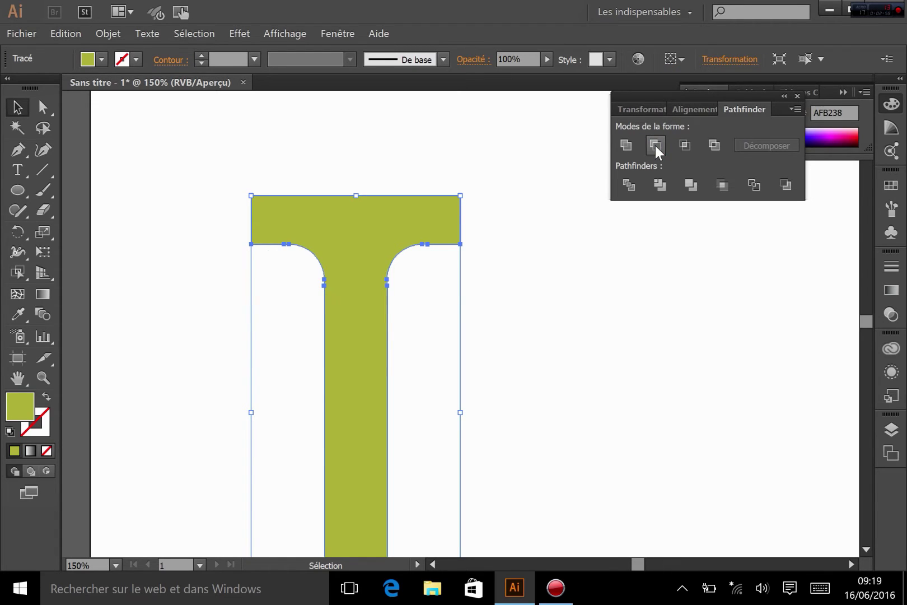
pyautogui.click(557, 371)
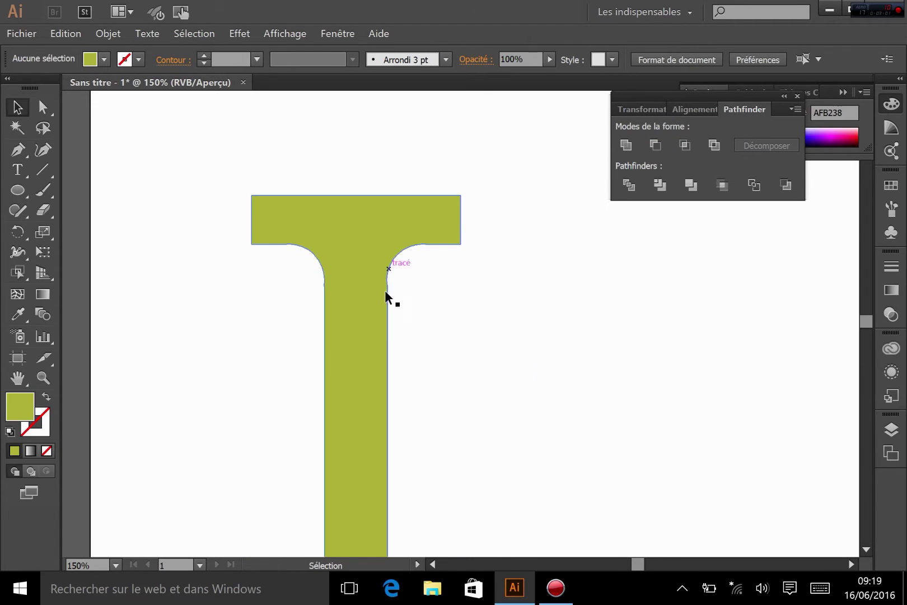
pyautogui.hotkey('ctrl', '-')
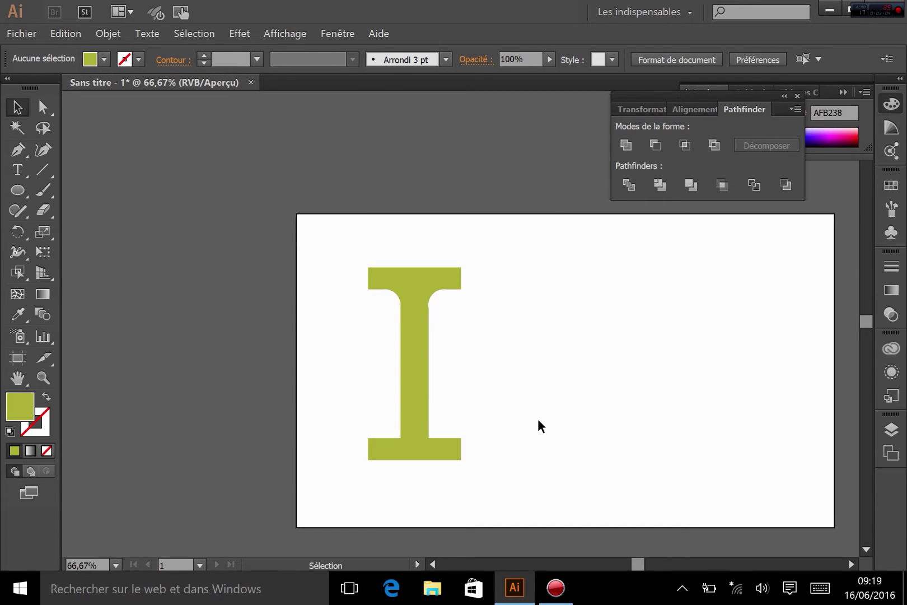
# Step: Undo the circle subtraction, the two circles and the union, back to the separate column rectangles
pyautogui.hotkey('ctrl', 'z')
pyautogui.hotkey('ctrl', 'z')
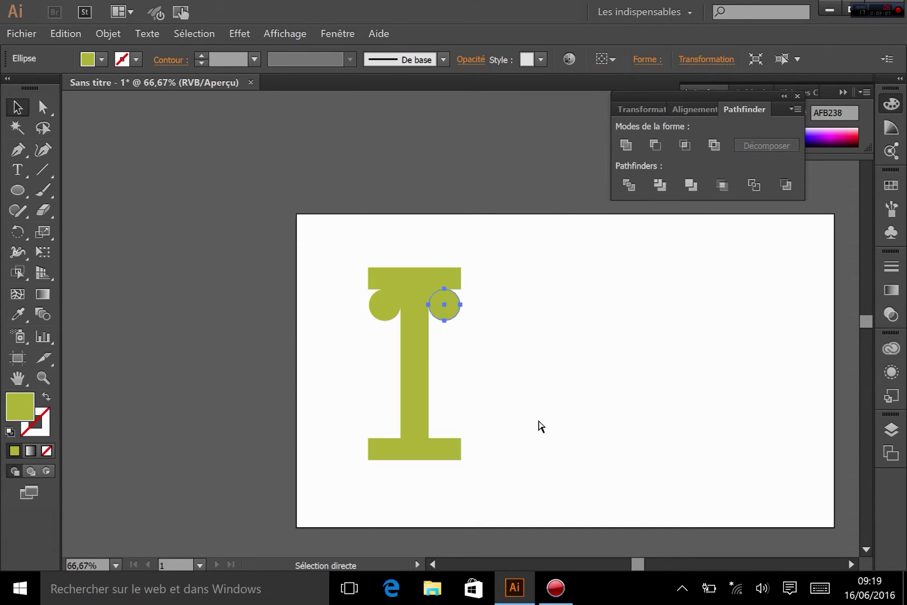
pyautogui.hotkey('ctrl', 'z')
pyautogui.hotkey('ctrl', 'z')
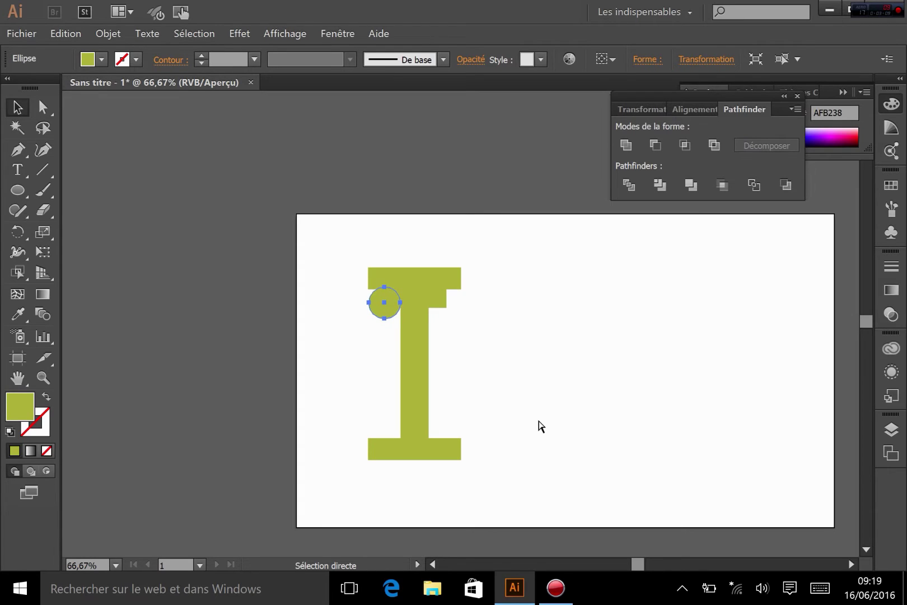
pyautogui.hotkey('ctrl', 'z')
pyautogui.click(440, 301)
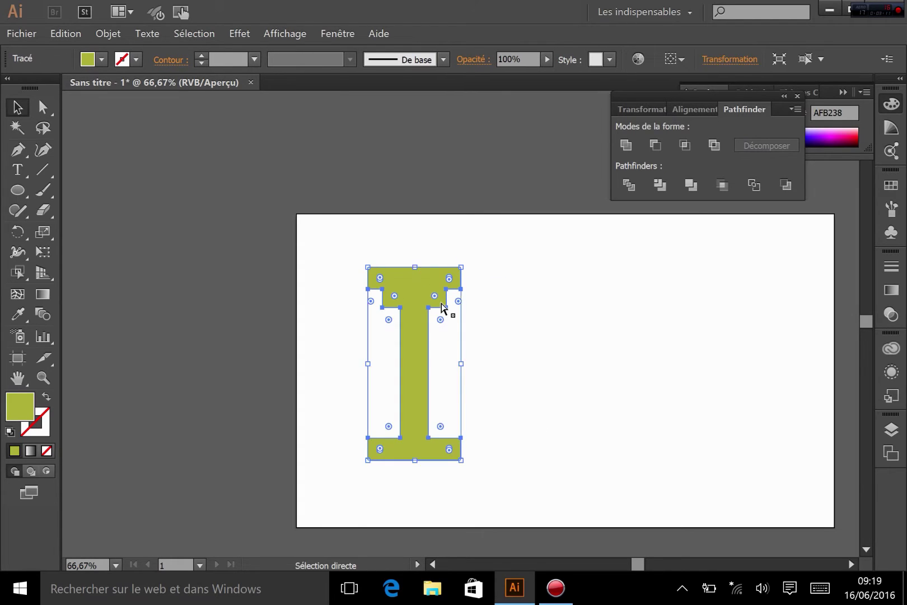
pyautogui.hotkey('ctrl', 'z')
# Step: Delete the small rectangle beneath the column's top bar
pyautogui.click(477, 317)
pyautogui.click(431, 302)
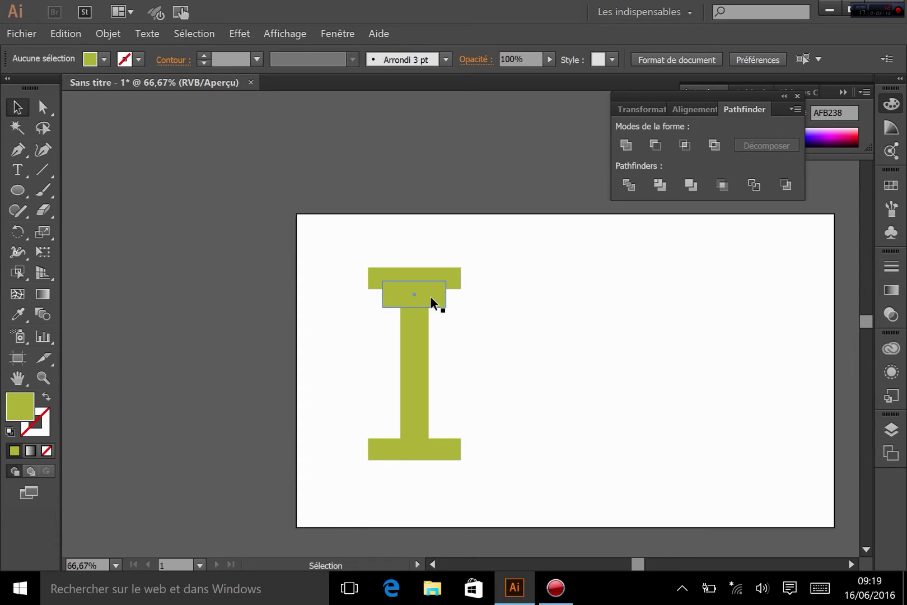
pyautogui.press('Delete')
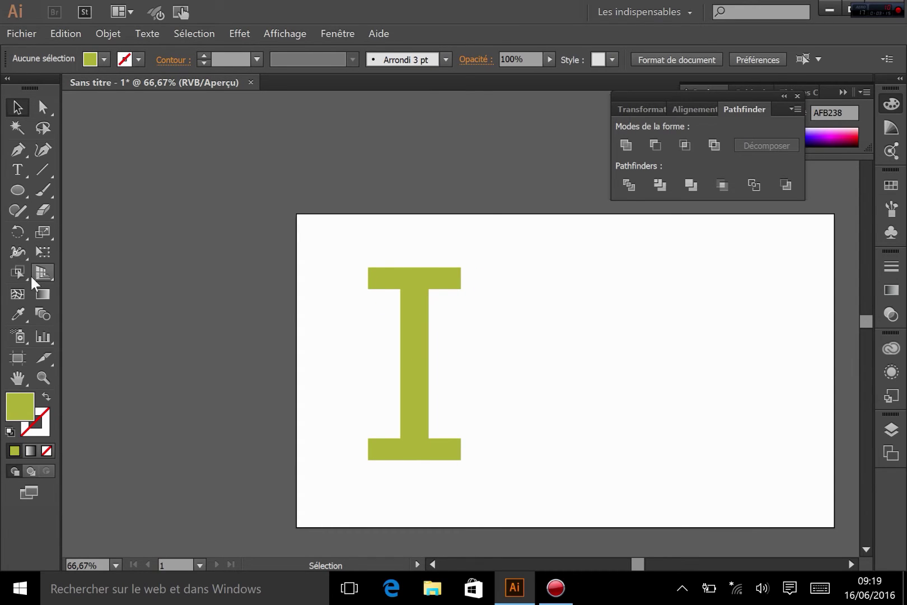
# Step: Make the Shape Builder the current tool of its group, then return to the Selection tool
pyautogui.moveTo(22, 270); pyautogui.dragTo(113, 271)
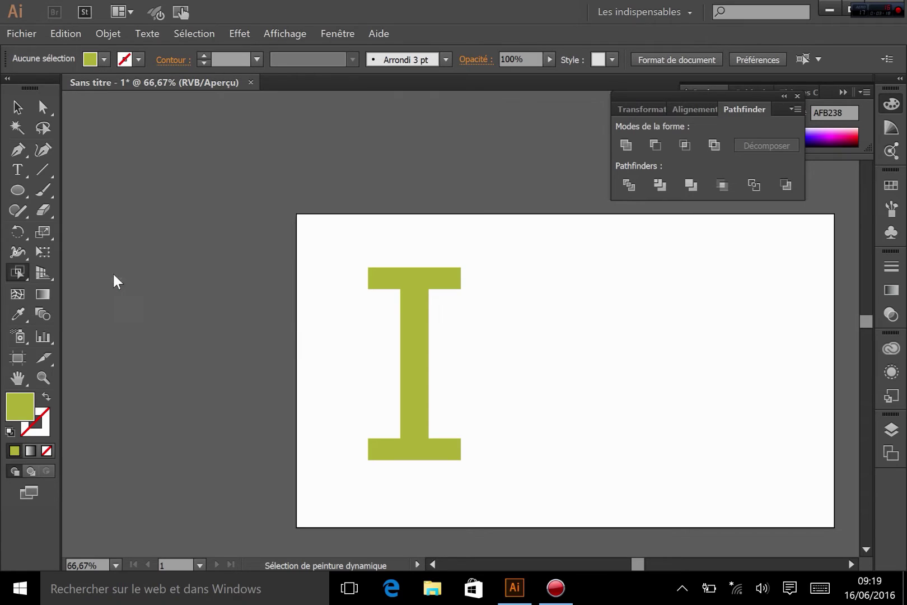
pyautogui.click(17, 107)
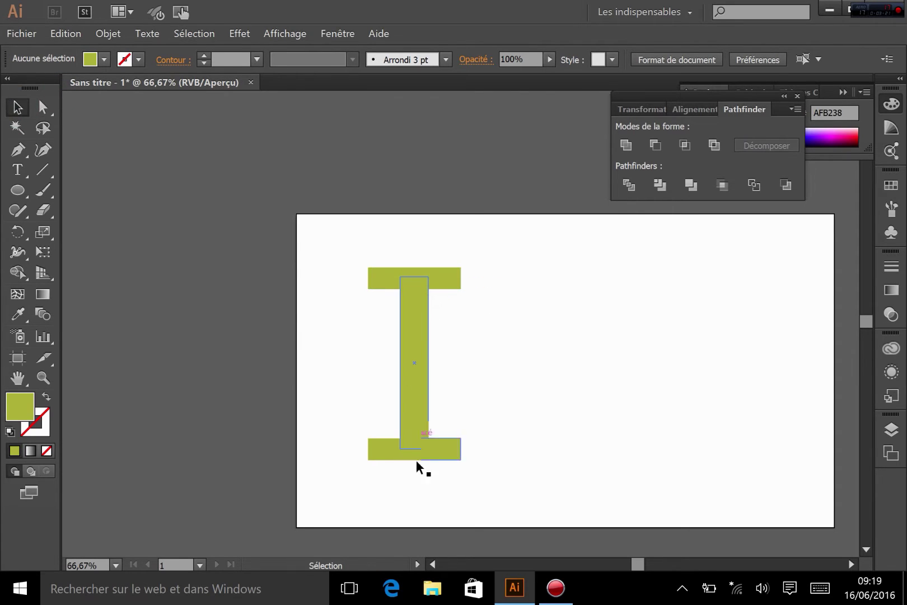
# Step: Draw a circle beneath the top bar against the shaft's left side and duplicate it against the right side
pyautogui.click(18, 190)
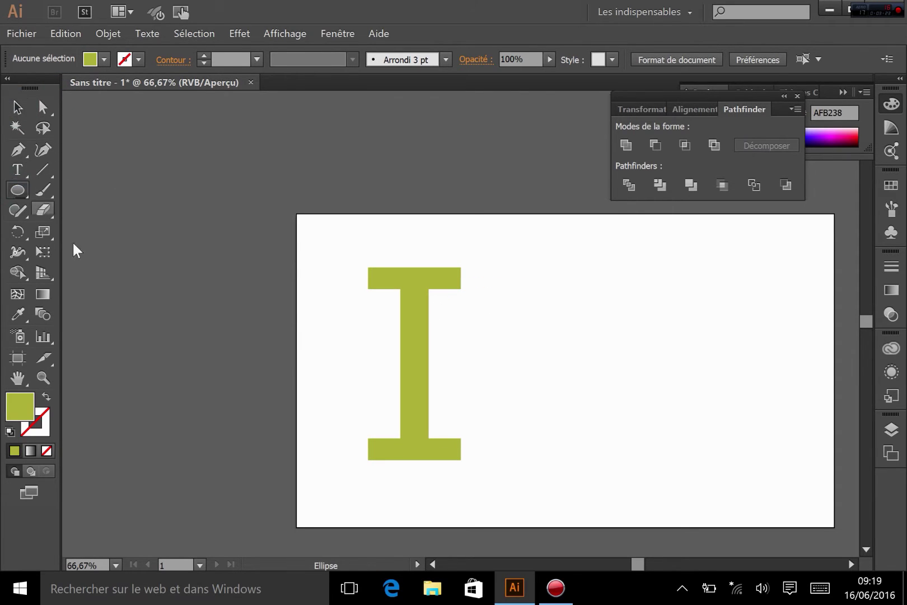
pyautogui.hotkey('ctrl', '+')
pyautogui.hotkey('ctrl', '+')
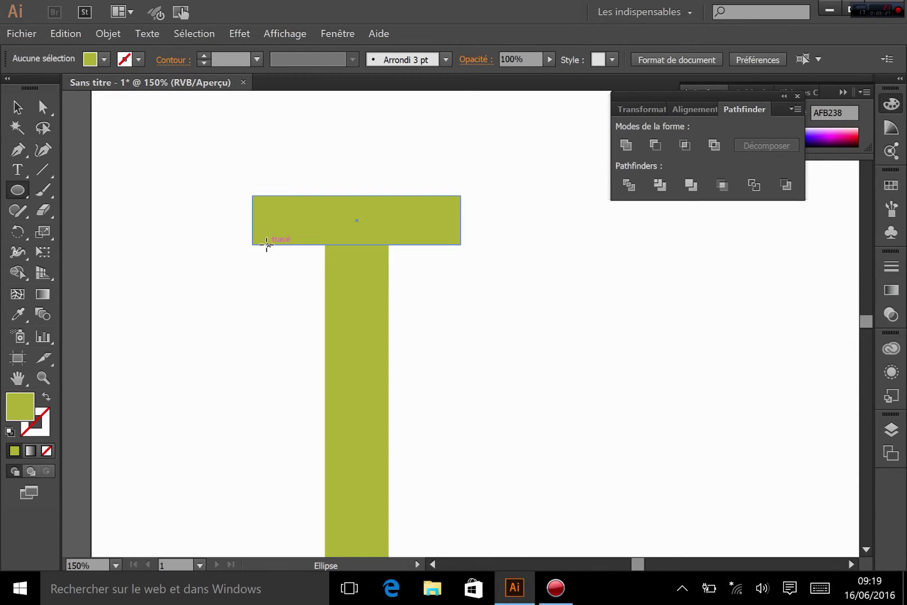
pyautogui.moveTo(266, 245)
pyautogui.mouseDown()
pyautogui.moveTo(325, 304)
pyautogui.moveTo(428, 270)
pyautogui.mouseUp()
pyautogui.click(18, 106)
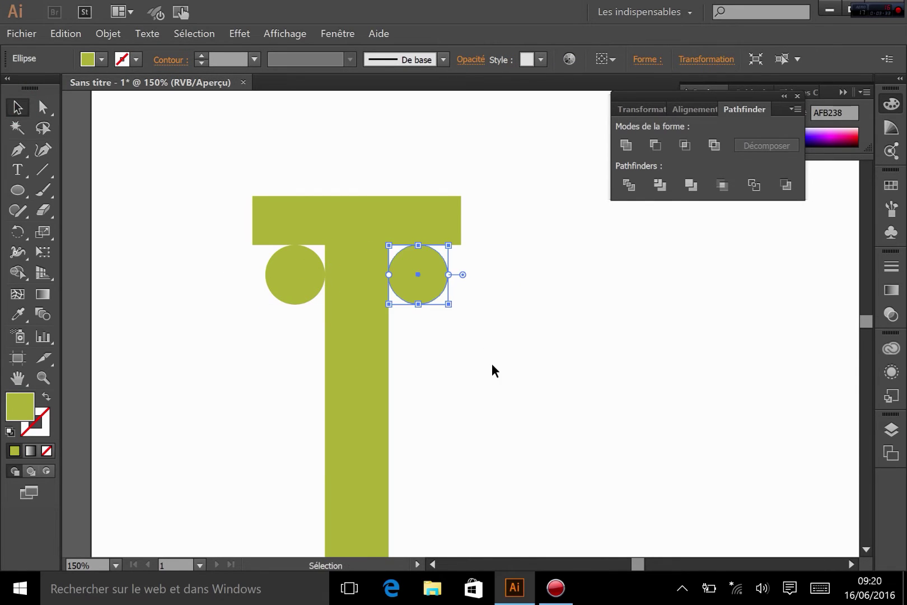
# Step: Duplicate both circles straight down so the copies rest on the bottom bar beside the shaft
pyautogui.press('space')
pyautogui.moveTo(524, 301)
pyautogui.mouseDown()
pyautogui.moveTo(513, 271)
pyautogui.moveTo(518, 295)
pyautogui.mouseUp()
pyautogui.keyDown('shift'); pyautogui.click(298, 143); pyautogui.keyUp('shift')
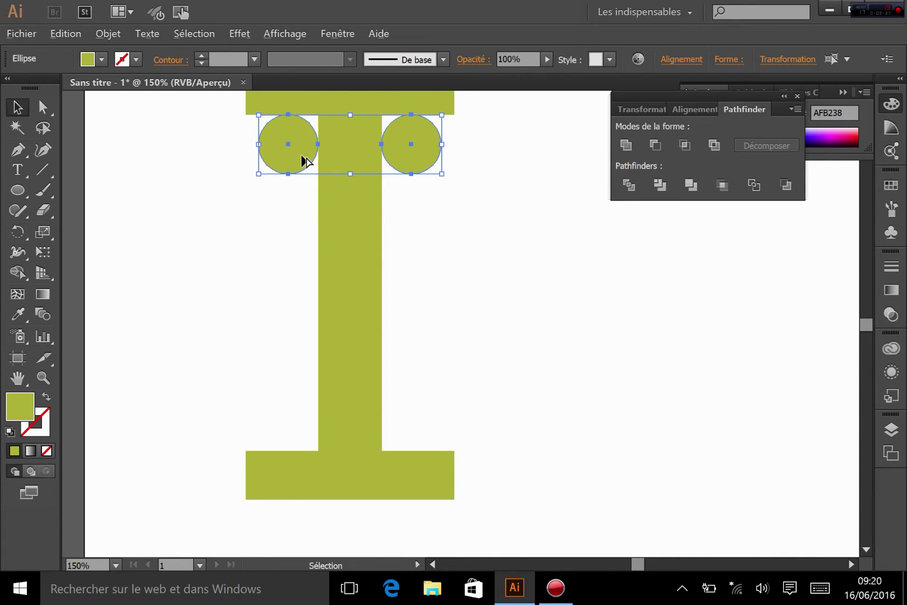
pyautogui.moveTo(301, 155); pyautogui.dragTo(286, 439)
pyautogui.click(557, 392)
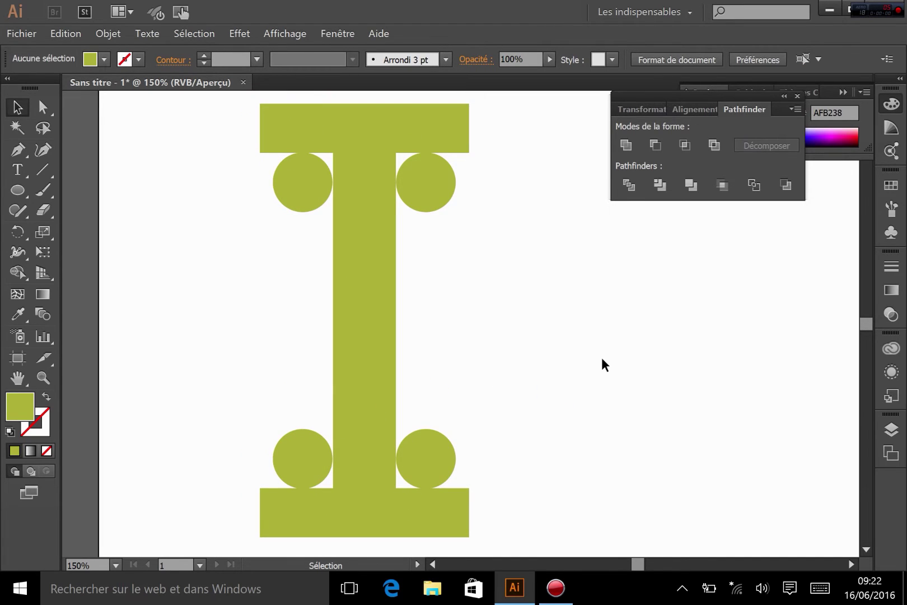
# Step: Merge the bars, the shaft and the four corner gaps beside the circles into one shape with the Shape Builder
pyautogui.moveTo(249, 117); pyautogui.dragTo(466, 512)
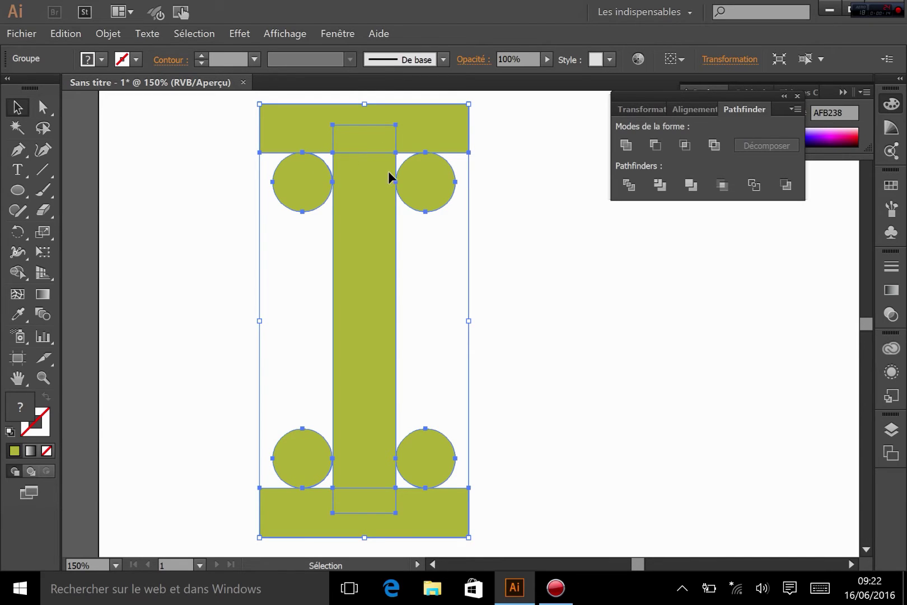
pyautogui.click(15, 272)
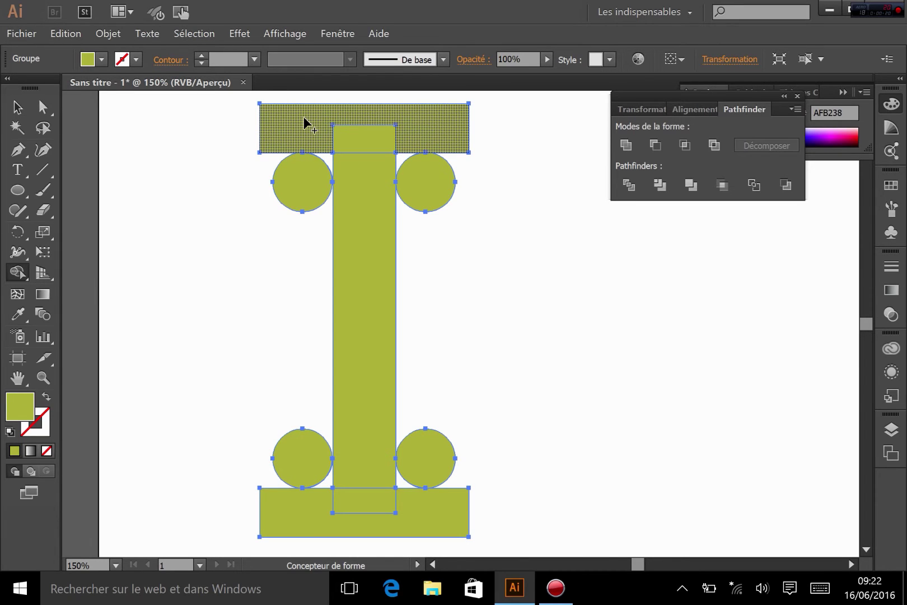
pyautogui.moveTo(304, 122); pyautogui.dragTo(331, 161)
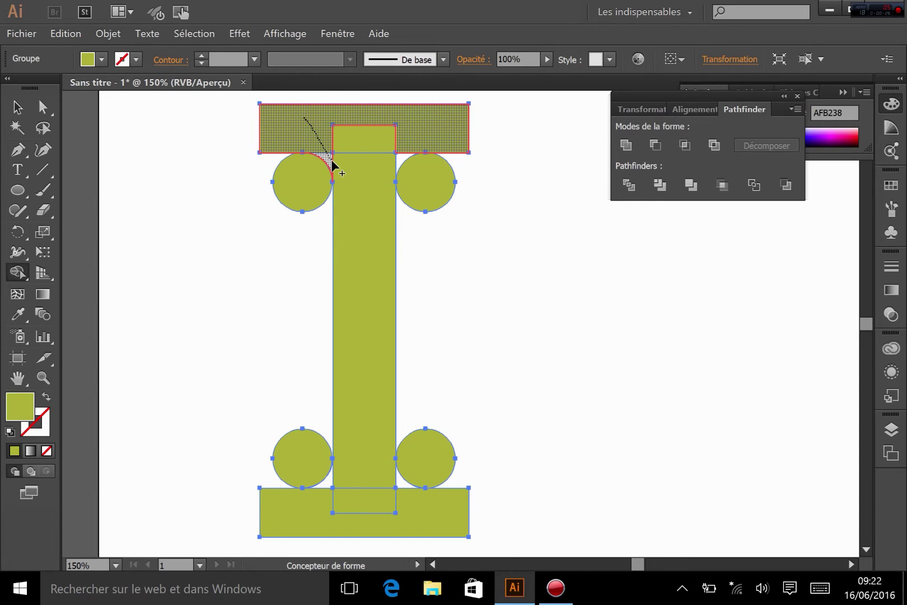
pyautogui.moveTo(331, 160)
pyautogui.mouseDown()
pyautogui.moveTo(344, 168)
pyautogui.moveTo(399, 149)
pyautogui.moveTo(378, 193)
pyautogui.moveTo(364, 269)
pyautogui.moveTo(365, 391)
pyautogui.moveTo(342, 470)
pyautogui.moveTo(324, 491)
pyautogui.moveTo(344, 510)
pyautogui.moveTo(383, 520)
pyautogui.moveTo(404, 498)
pyautogui.moveTo(400, 488)
pyautogui.mouseUp()
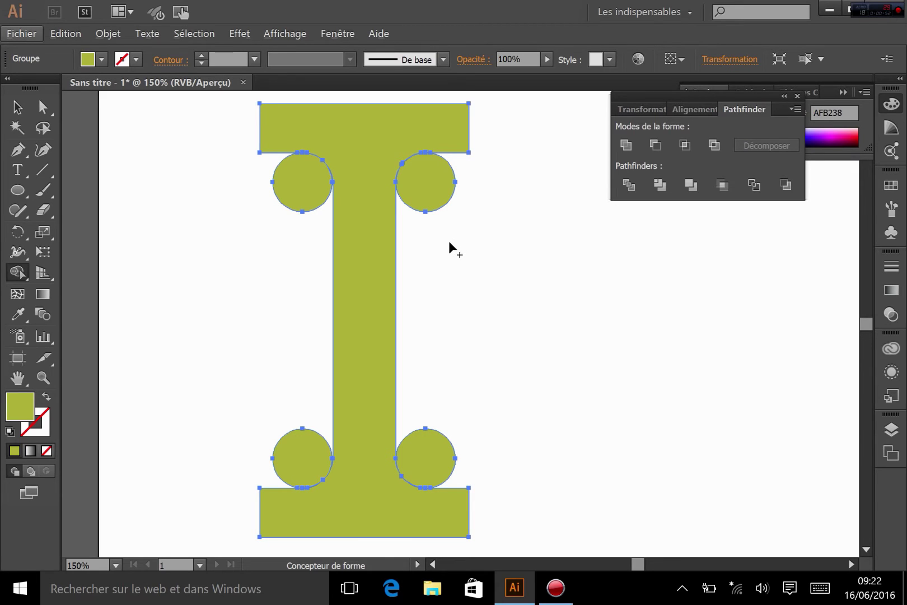
# Step: Remove the four circles with the Shape Builder, leaving rounded inner corners on the column
pyautogui.press('alt')
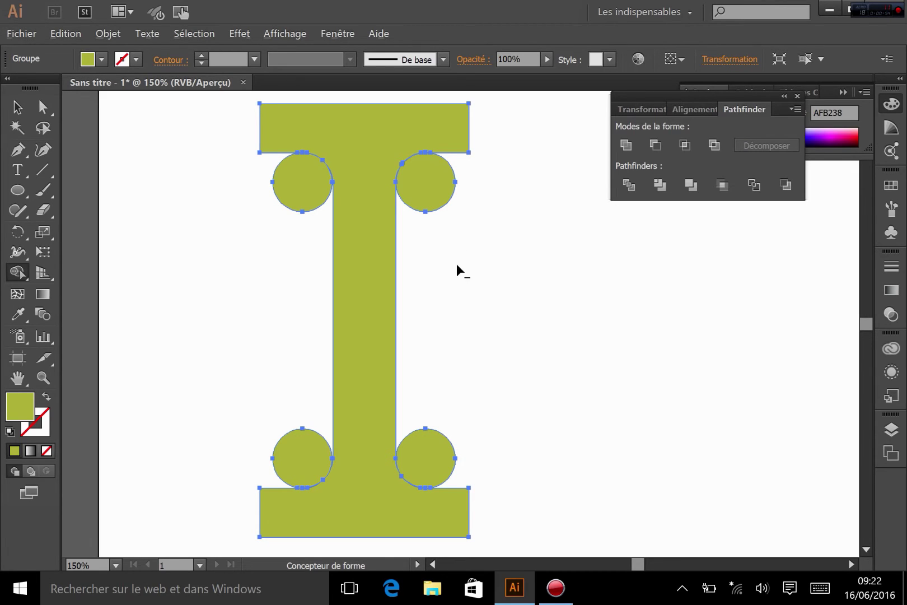
pyautogui.keyDown('alt'); pyautogui.click(425, 190); pyautogui.keyUp('alt')
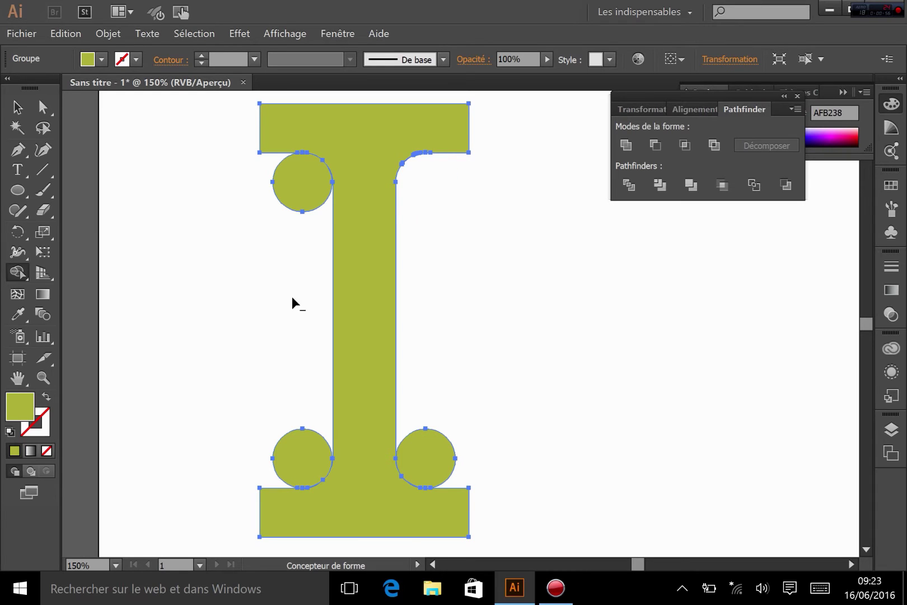
pyautogui.keyDown('alt'); pyautogui.click(303, 190); pyautogui.keyUp('alt')
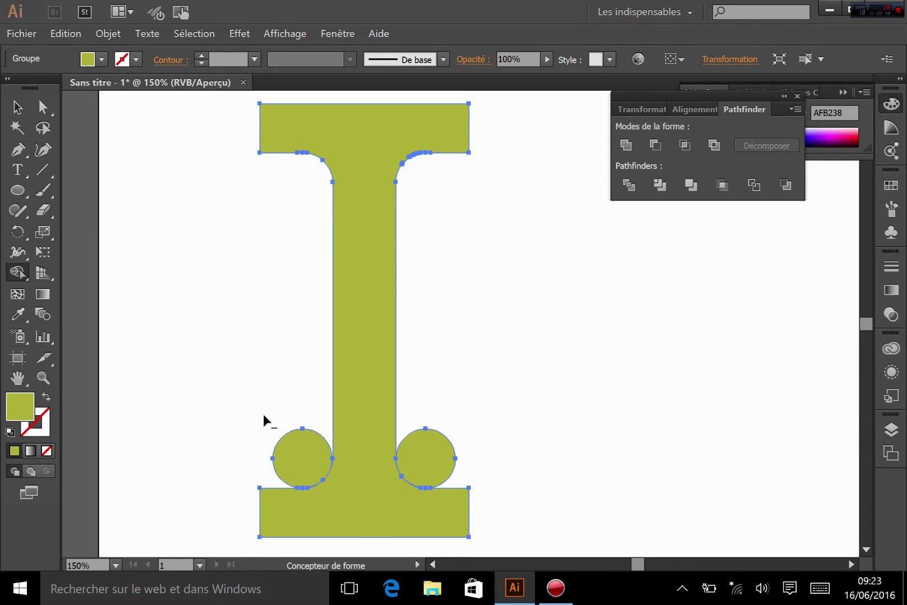
pyautogui.keyDown('alt'); pyautogui.click(292, 450); pyautogui.keyUp('alt')
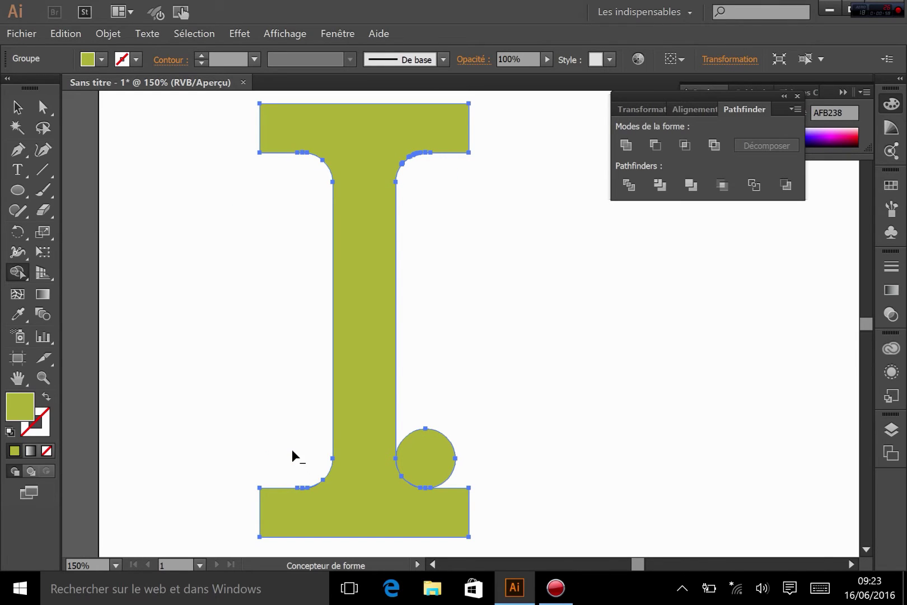
pyautogui.keyDown('alt'); pyautogui.click(446, 454); pyautogui.keyUp('alt')
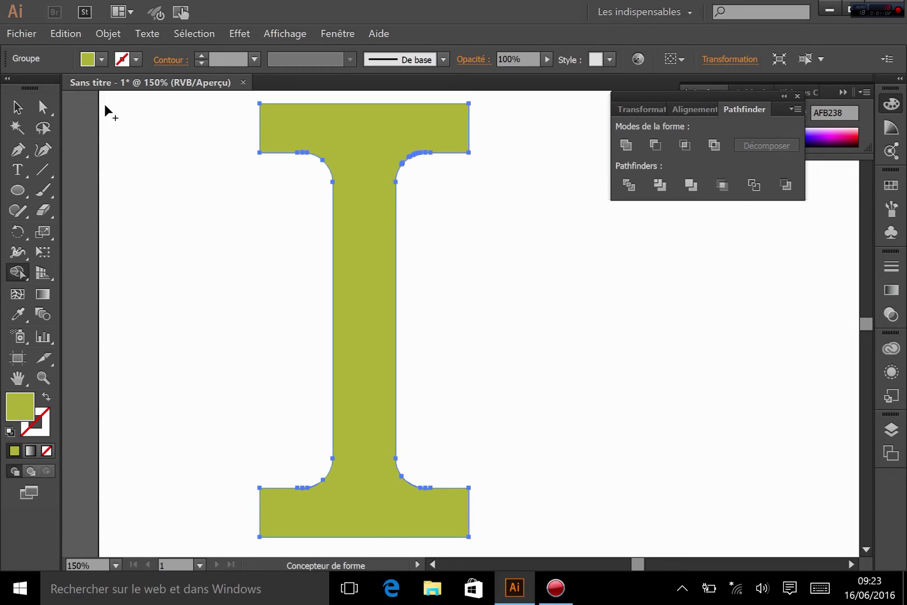
pyautogui.click(18, 107)
pyautogui.click(160, 272)
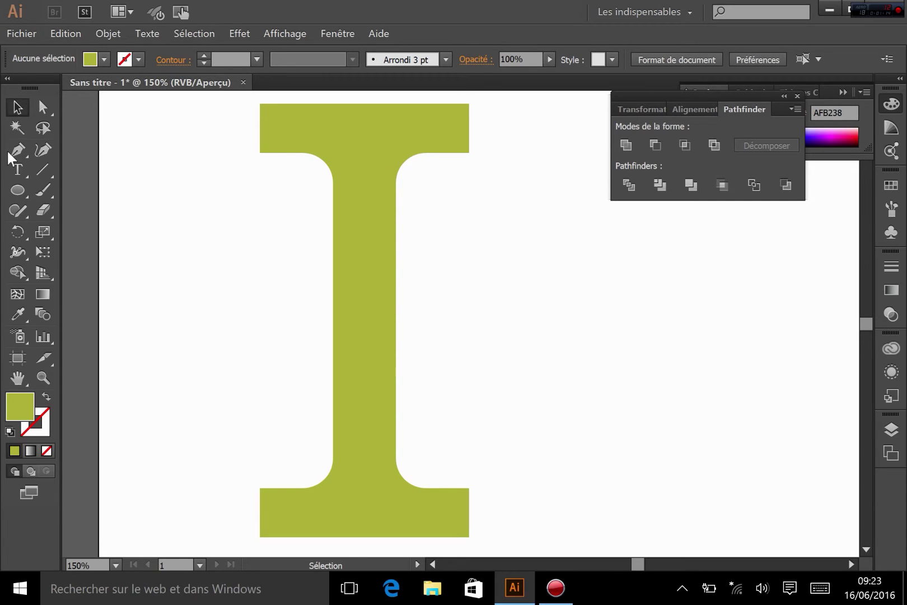
# Step: Draw a large ellipse over the lower part of the column
pyautogui.click(17, 190)
pyautogui.moveTo(562, 224); pyautogui.dragTo(247, 522)
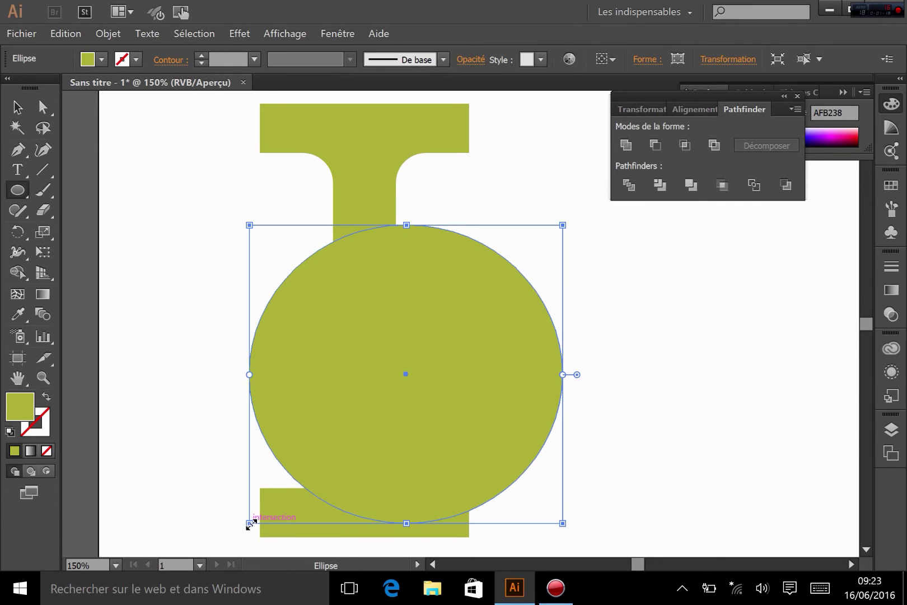
pyautogui.click(17, 106)
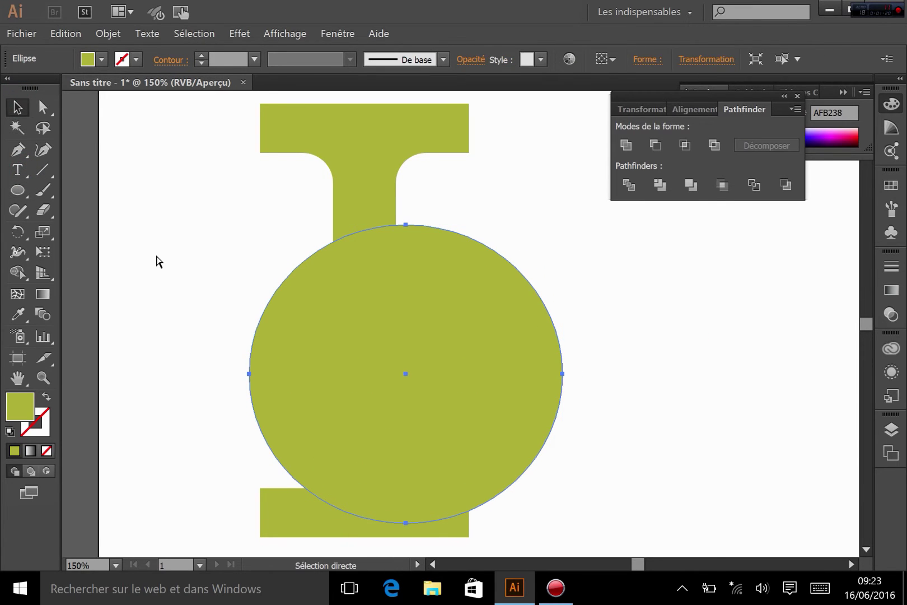
# Step: Cut out the area where the large ellipse overlaps the column with the Shape Builder
pyautogui.hotkey('ctrl', 'a')
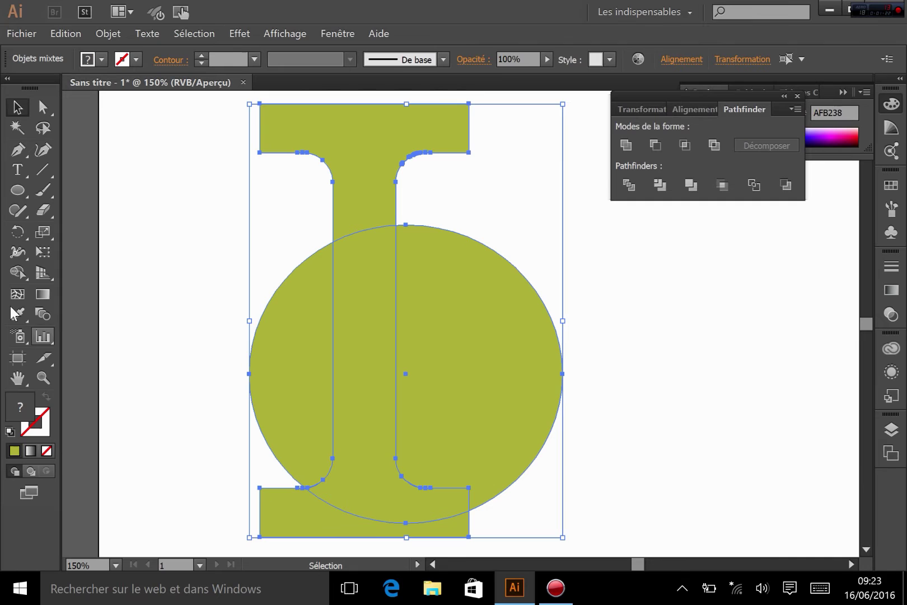
pyautogui.click(17, 272)
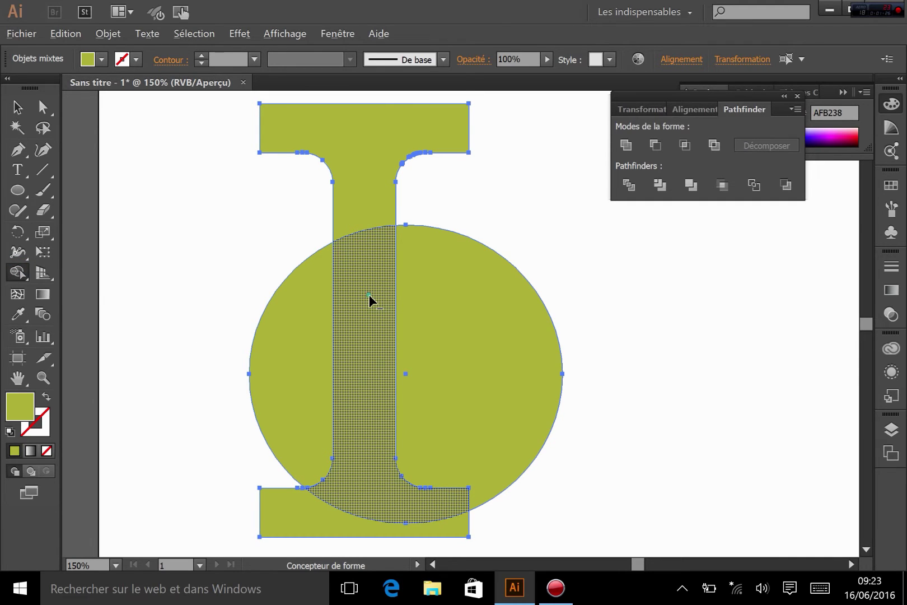
pyautogui.keyDown('alt'); pyautogui.click(354, 378); pyautogui.keyUp('alt')
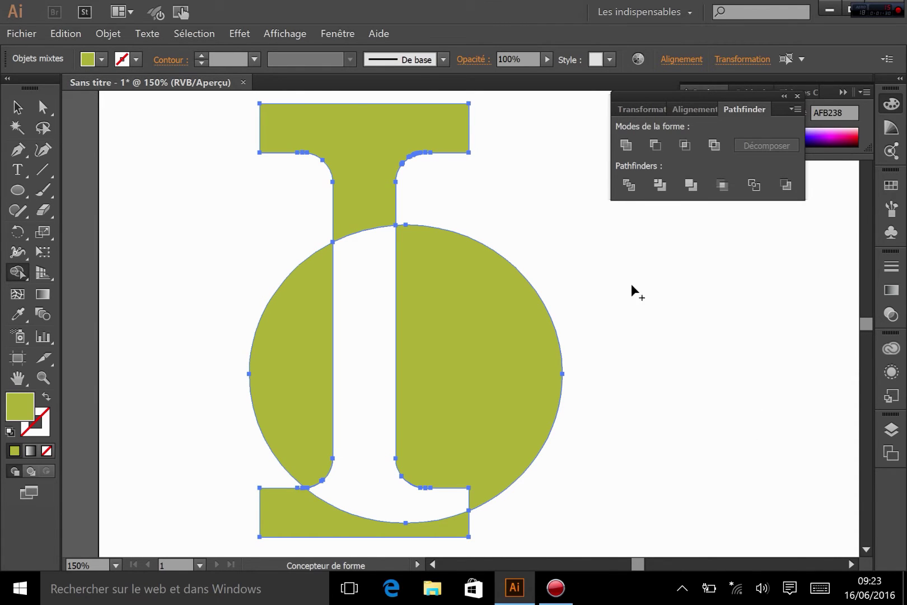
pyautogui.click(17, 106)
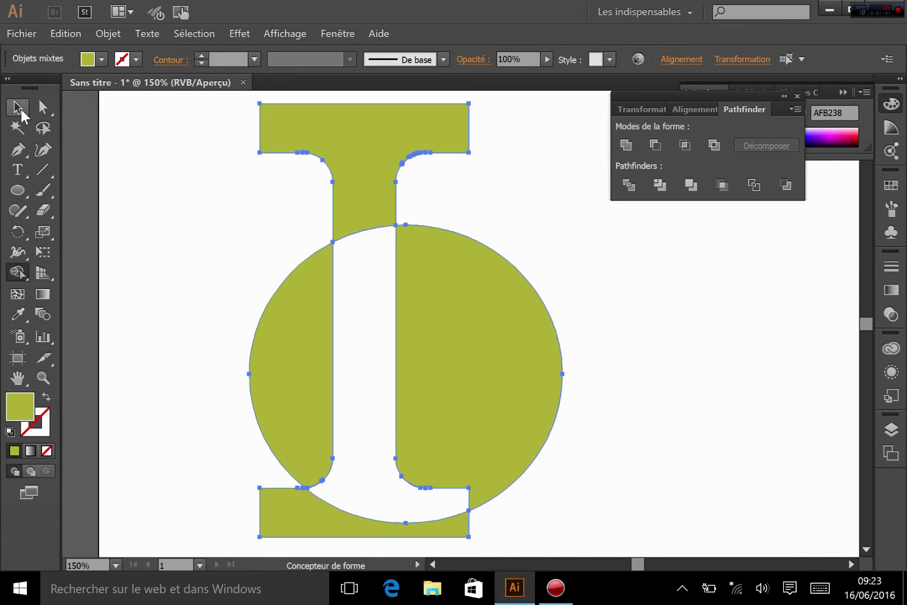
pyautogui.click(130, 178)
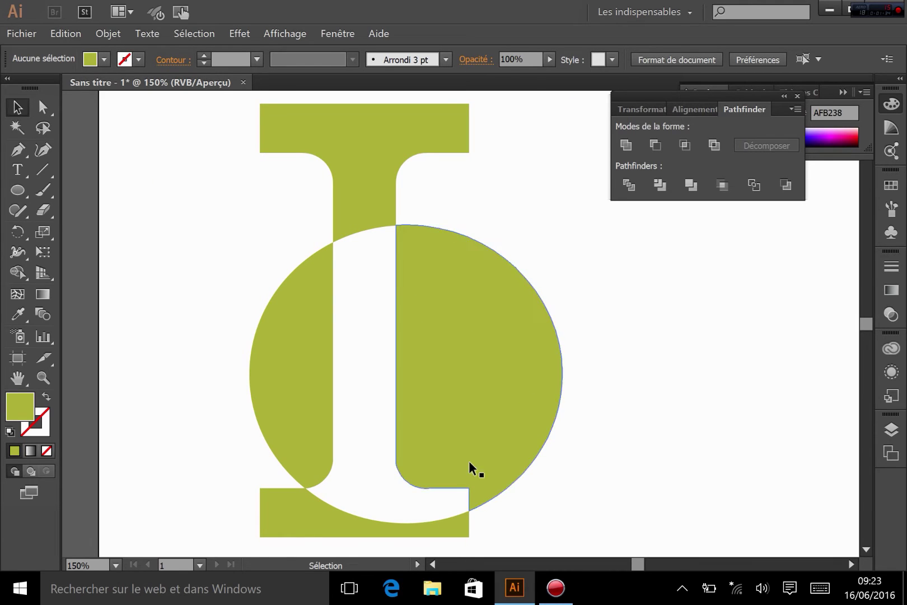
# Step: Delete the column remains and the two ellipse pieces to clear the artboard
pyautogui.hotkey('ctrl', 'a')
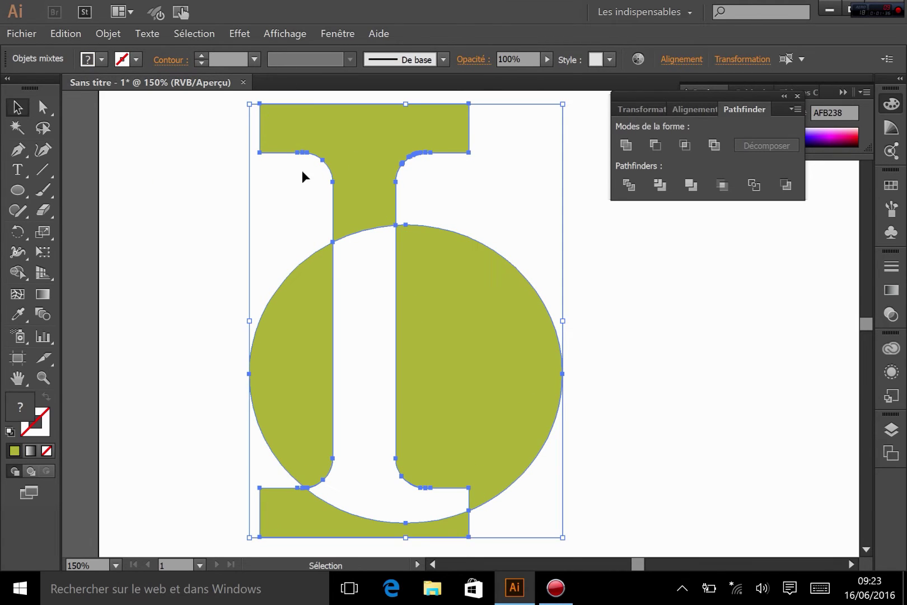
pyautogui.click(615, 319)
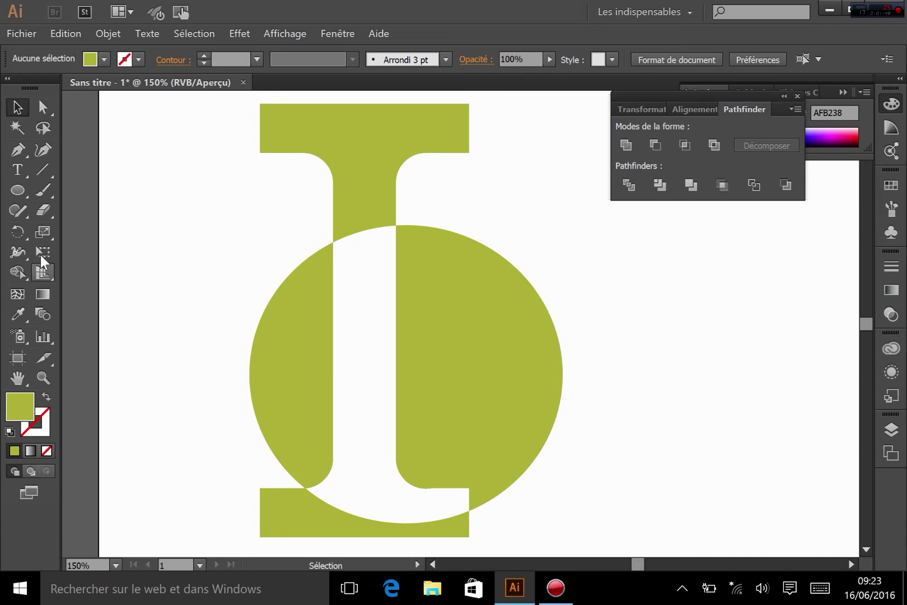
pyautogui.click(372, 152)
pyautogui.press('Delete')
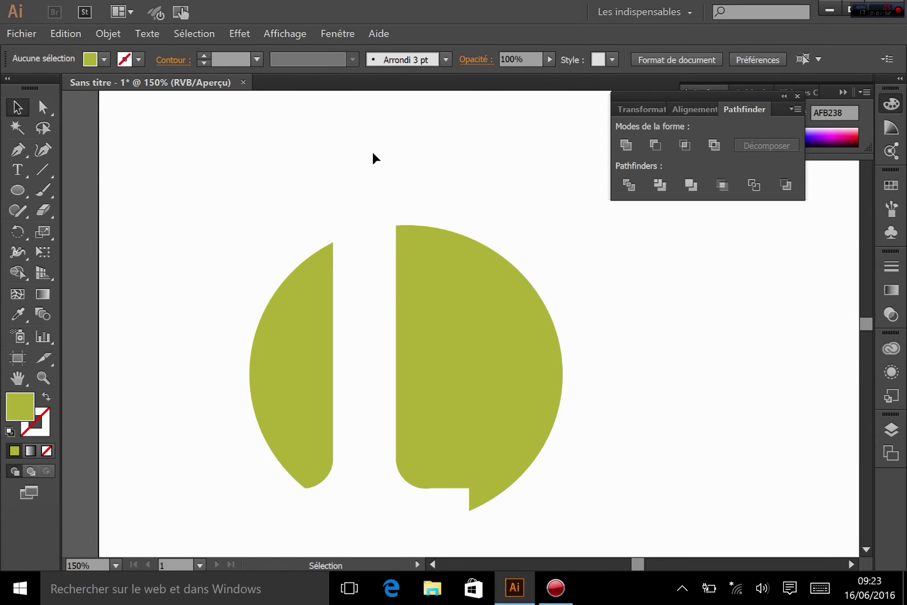
pyautogui.click(311, 354)
pyautogui.moveTo(192, 328); pyautogui.dragTo(526, 363)
pyautogui.press('Delete')
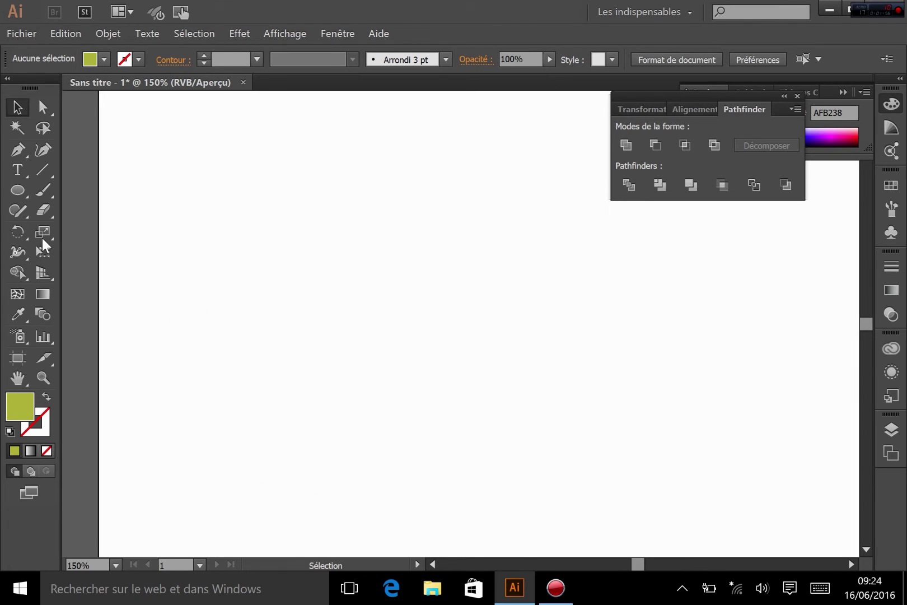
# Step: Draw a wide green ellipse and, with the Pen tool, a closed partly curved shape covering its upper half
pyautogui.click(19, 191)
pyautogui.moveTo(201, 218); pyautogui.dragTo(486, 427)
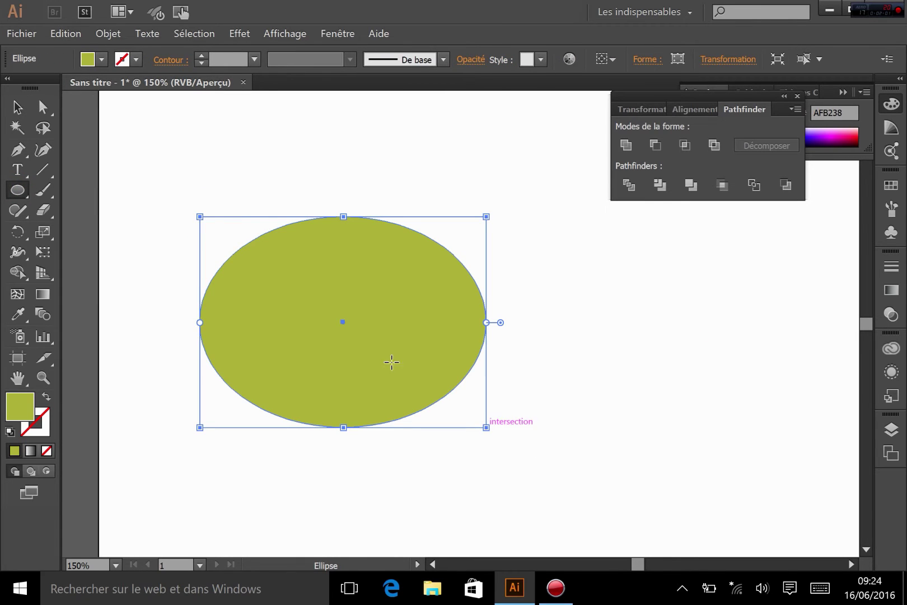
pyautogui.click(13, 155)
pyautogui.click(141, 171)
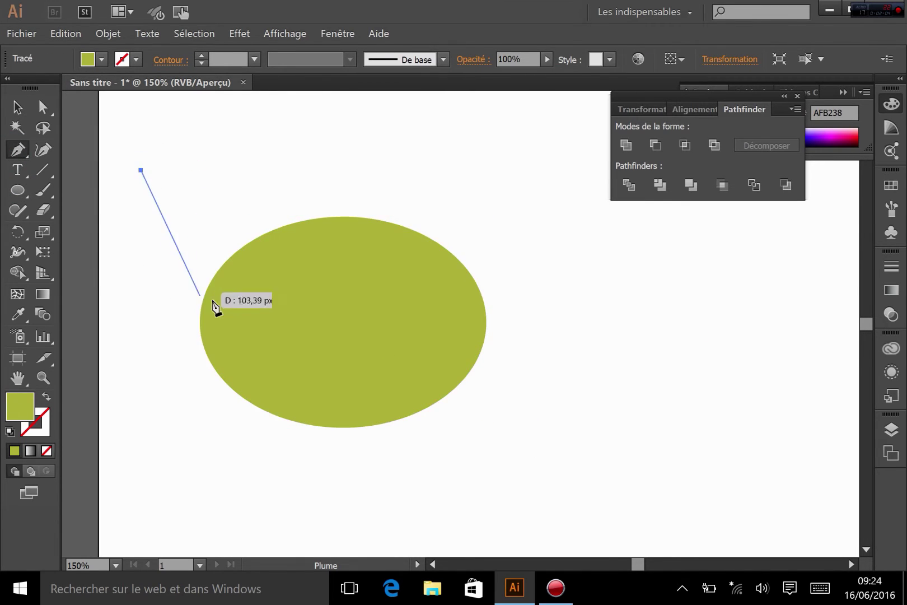
pyautogui.moveTo(264, 303); pyautogui.dragTo(375, 344)
pyautogui.hscroll(-3, 390, 356)
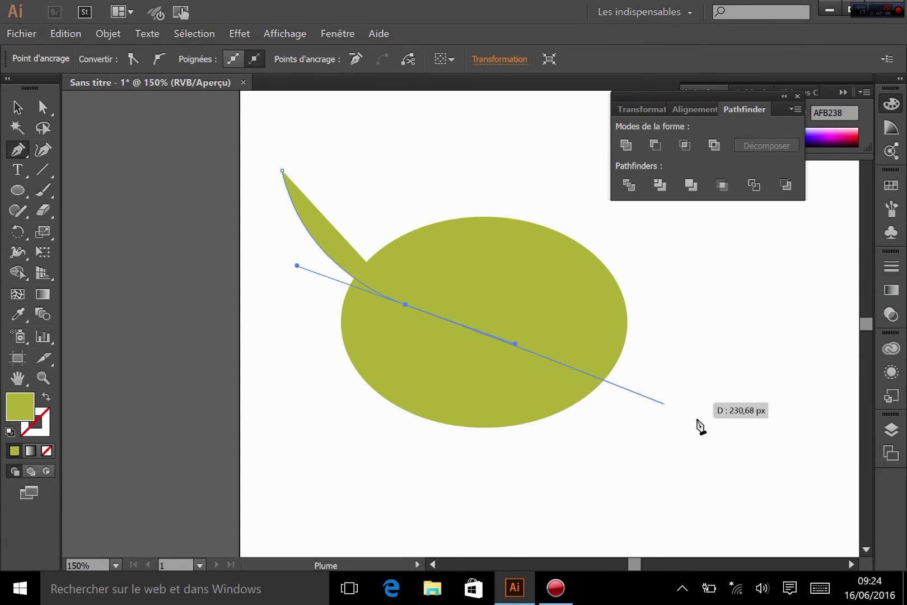
pyautogui.moveTo(702, 415); pyautogui.dragTo(754, 499)
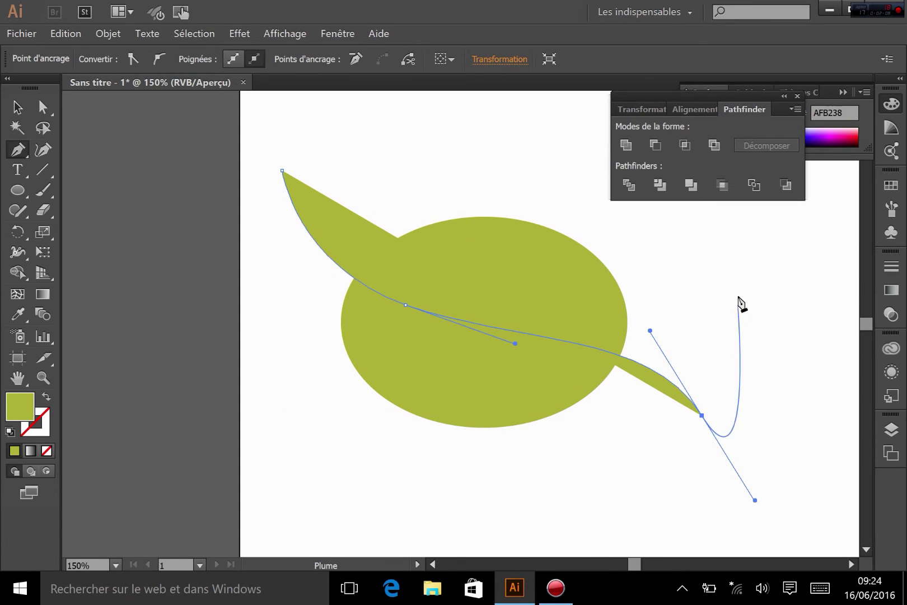
pyautogui.click(515, 140)
pyautogui.click(283, 171)
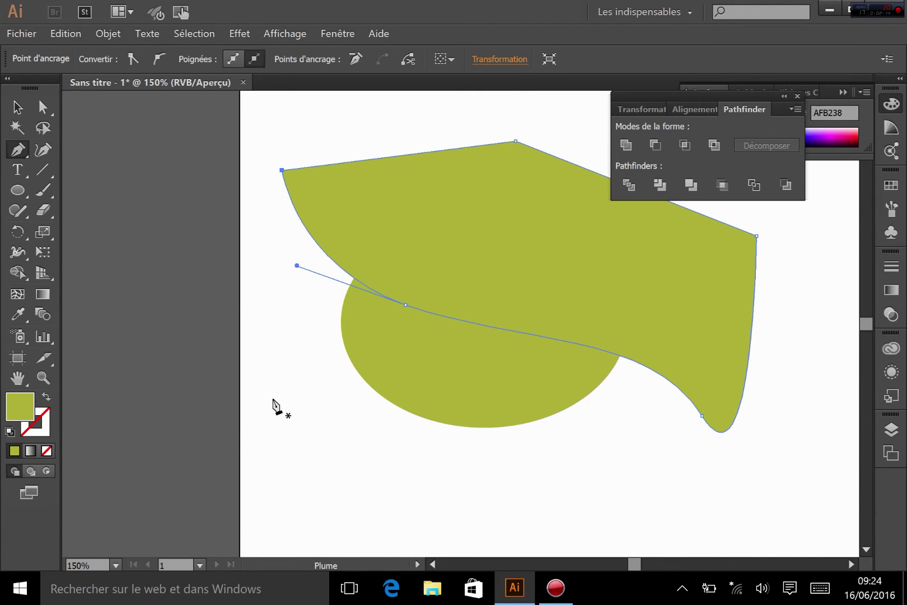
pyautogui.keyDown('ctrl'); pyautogui.click(284, 379); pyautogui.keyUp('ctrl')
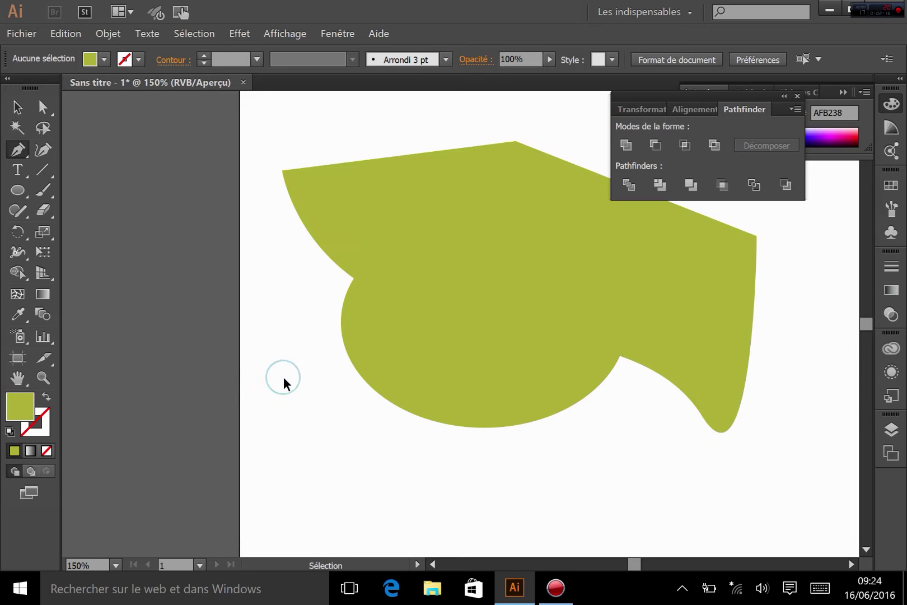
# Step: Draw a second closed curved shape with the Pen tool over the ellipse's lower half, overlapping the first pen shape
pyautogui.click(278, 432)
pyautogui.moveTo(490, 276); pyautogui.dragTo(583, 303)
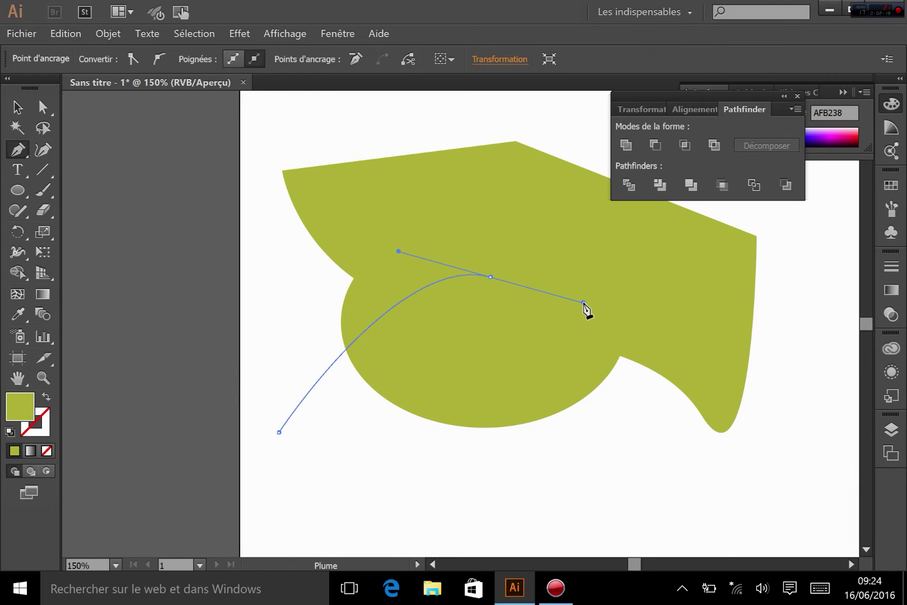
pyautogui.moveTo(637, 445); pyautogui.dragTo(584, 520)
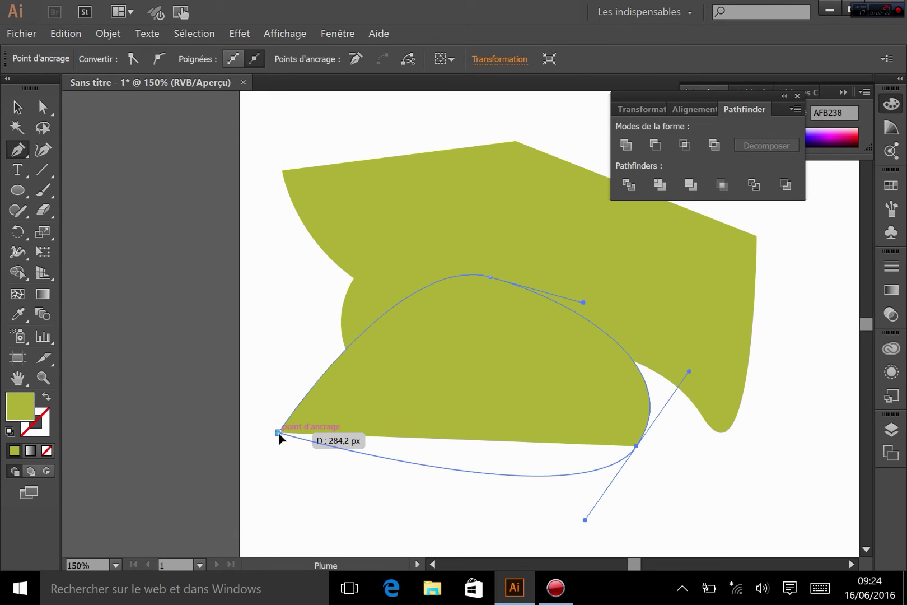
pyautogui.click(279, 432)
# Step: Divide the ellipse and both pen shapes with the Pathfinder and ungroup the resulting pieces
pyautogui.click(18, 108)
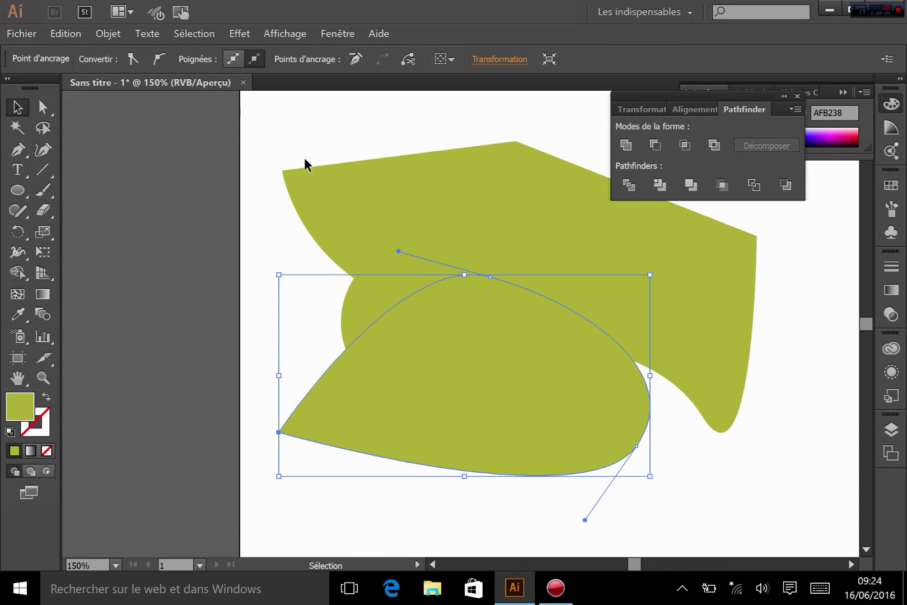
pyautogui.moveTo(294, 122); pyautogui.dragTo(701, 481)
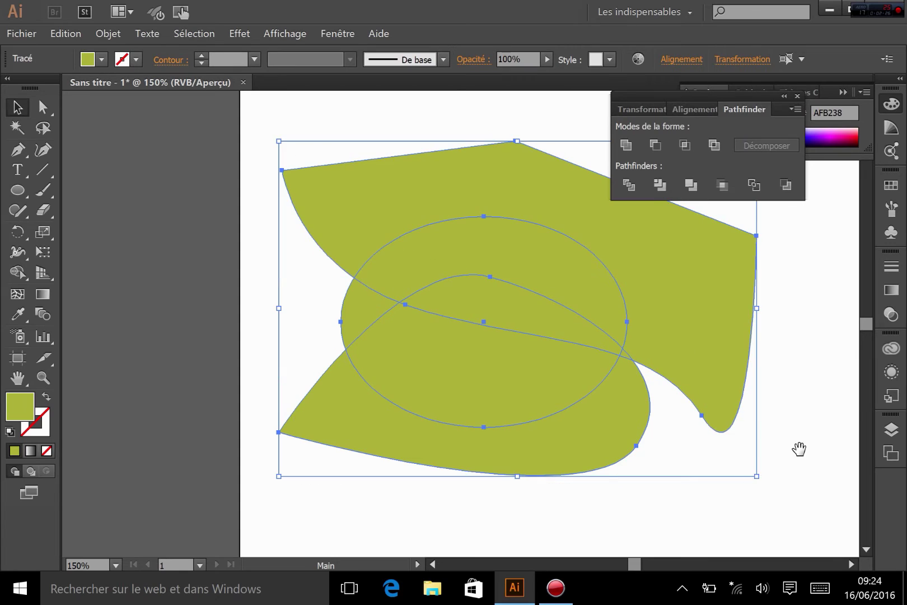
pyautogui.moveTo(799, 449); pyautogui.dragTo(684, 456)
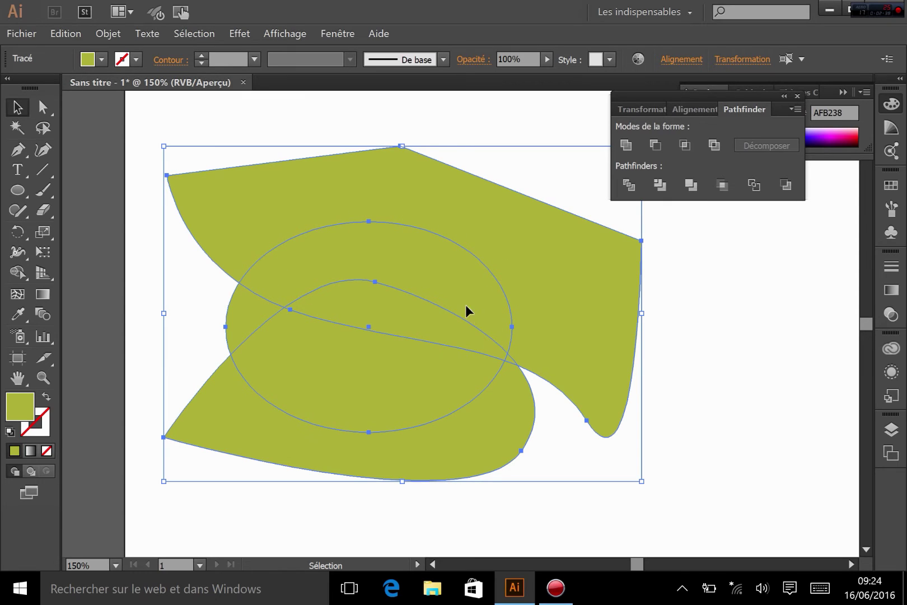
pyautogui.click(628, 183)
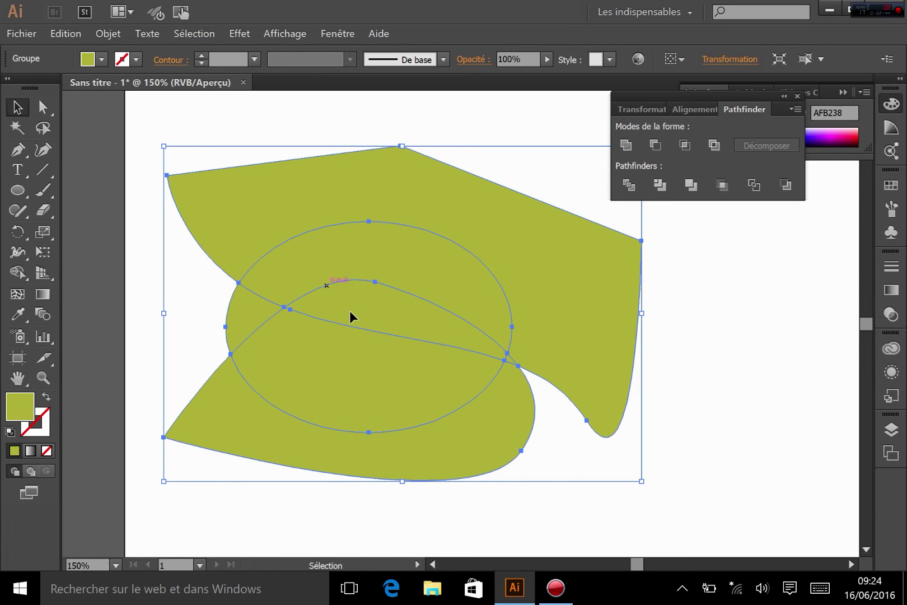
pyautogui.rightClick(404, 365)
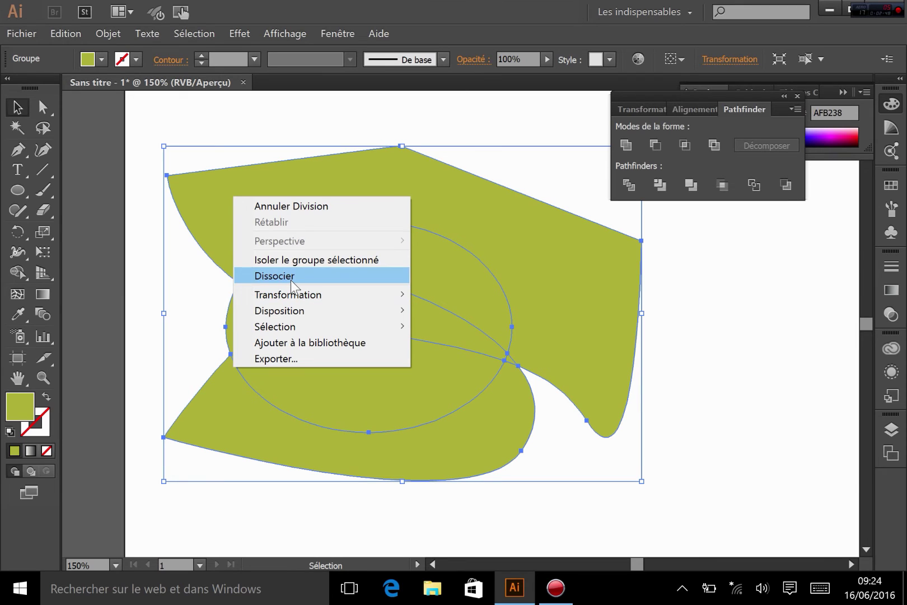
pyautogui.click(274, 276)
pyautogui.click(693, 343)
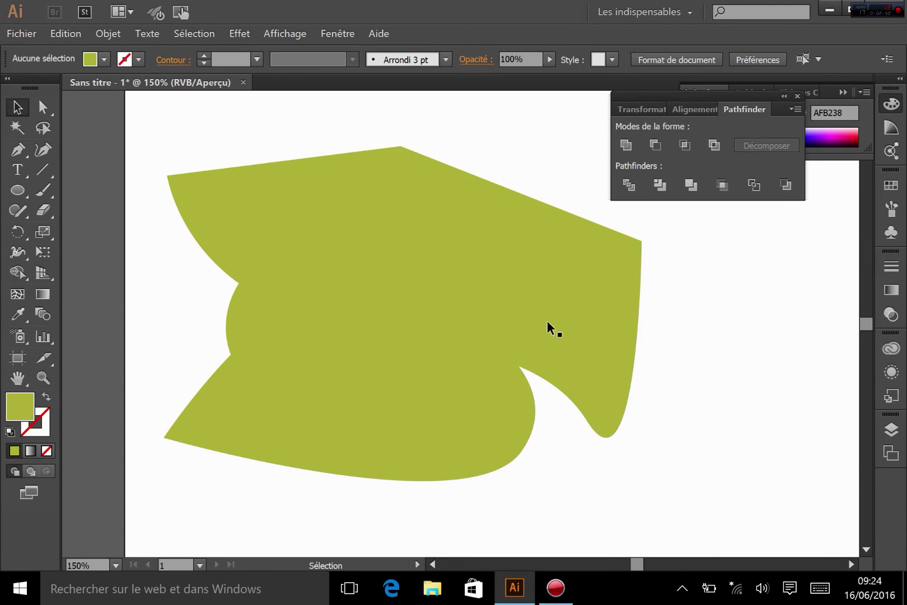
# Step: Fill the central lens-shaped piece where all three shapes overlap with bright yellow EAEA0F
pyautogui.click(415, 318)
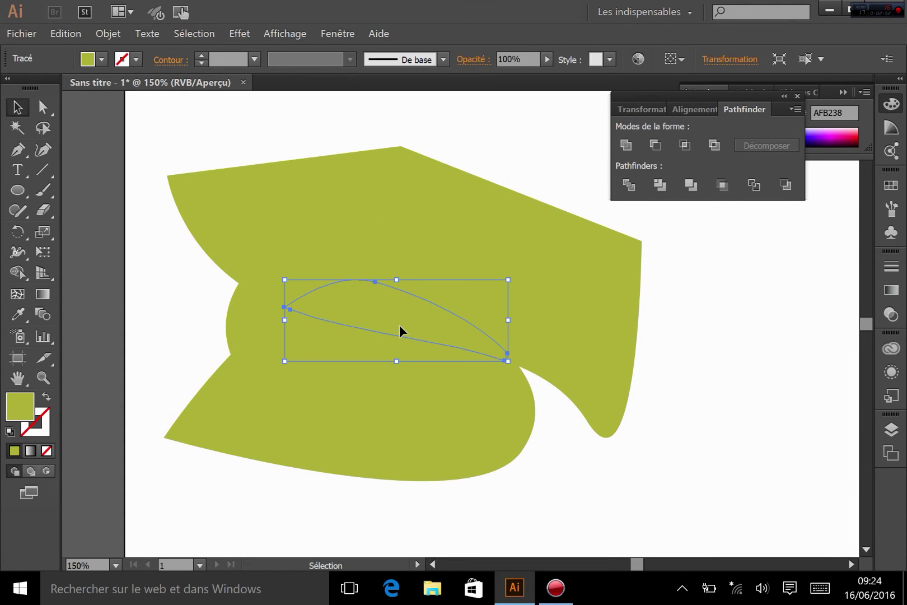
pyautogui.doubleClick(23, 411)
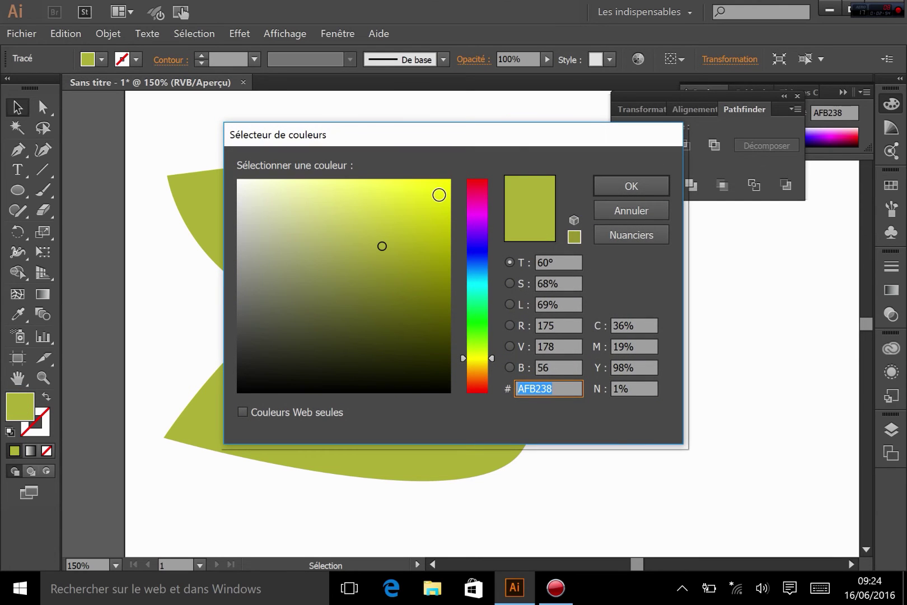
pyautogui.click(438, 196)
pyautogui.click(615, 181)
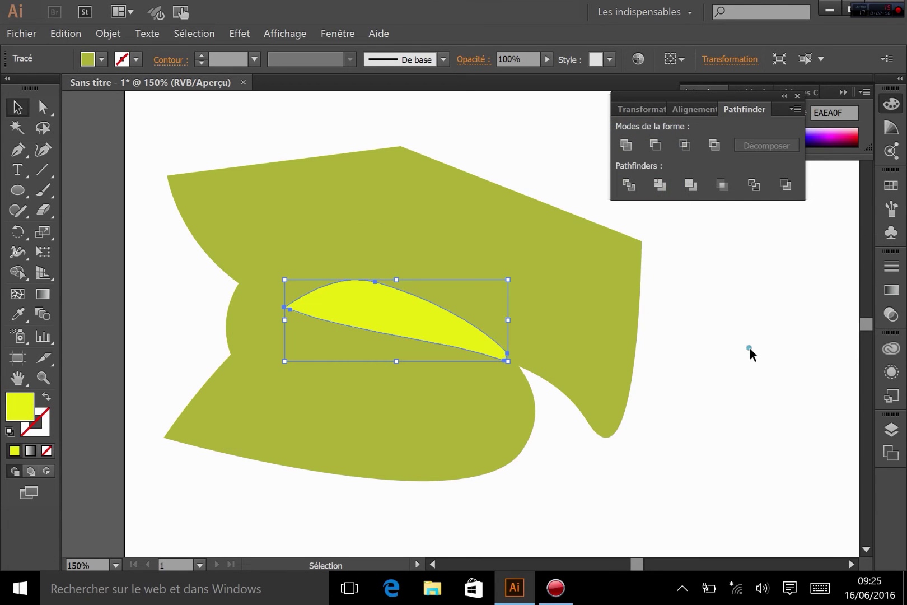
pyautogui.click(749, 347)
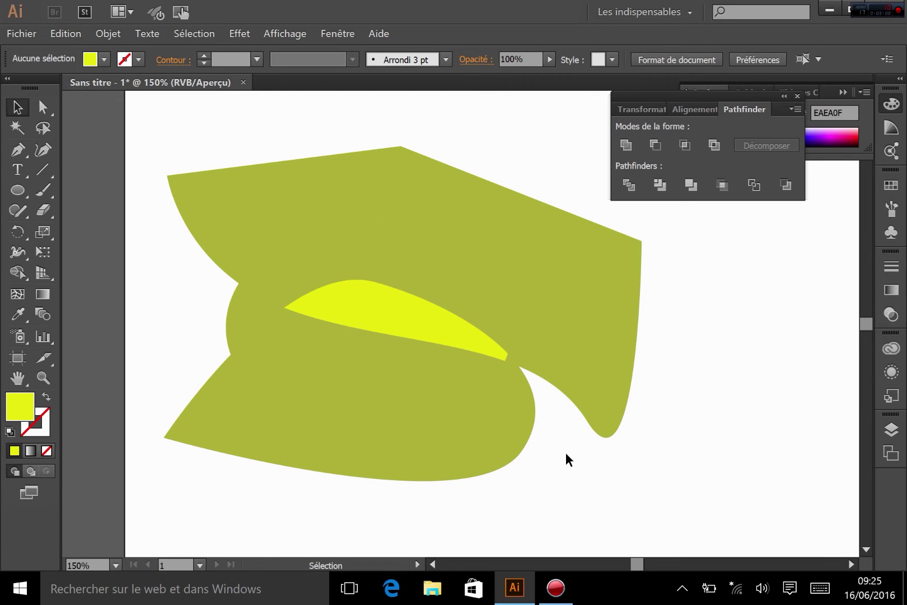
# Step: Select the yellow piece and the piece above it in turn to examine how the shapes were divided
pyautogui.click(459, 334)
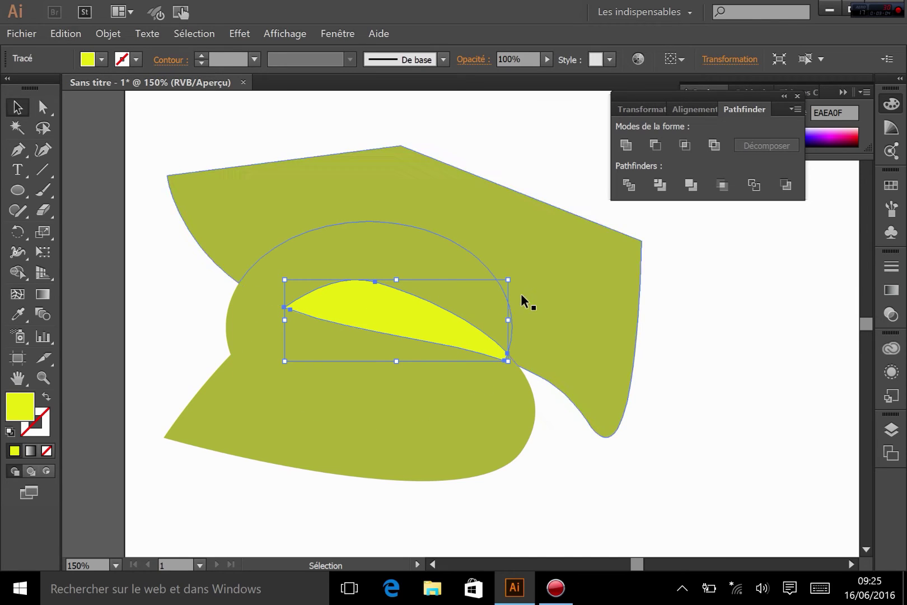
pyautogui.click(466, 288)
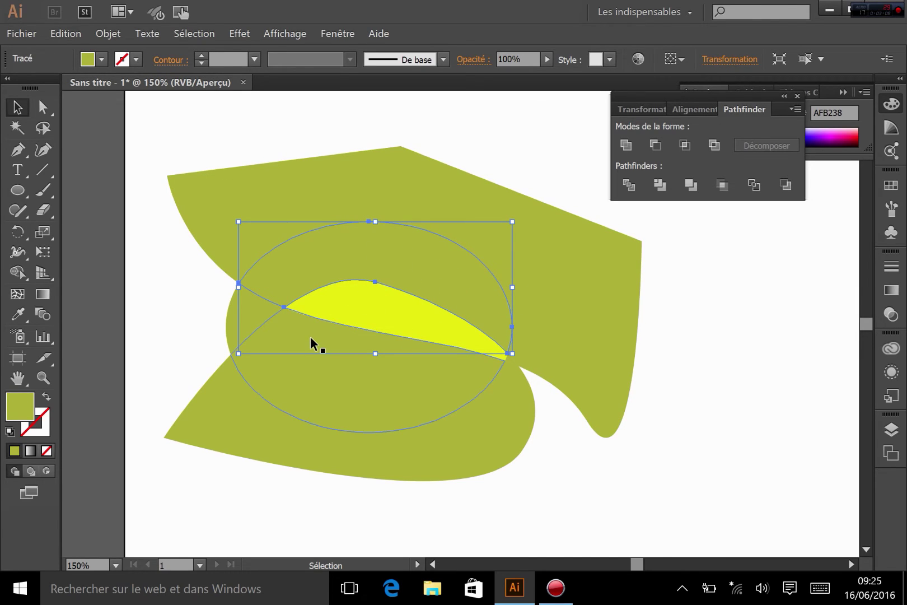
pyautogui.click(376, 311)
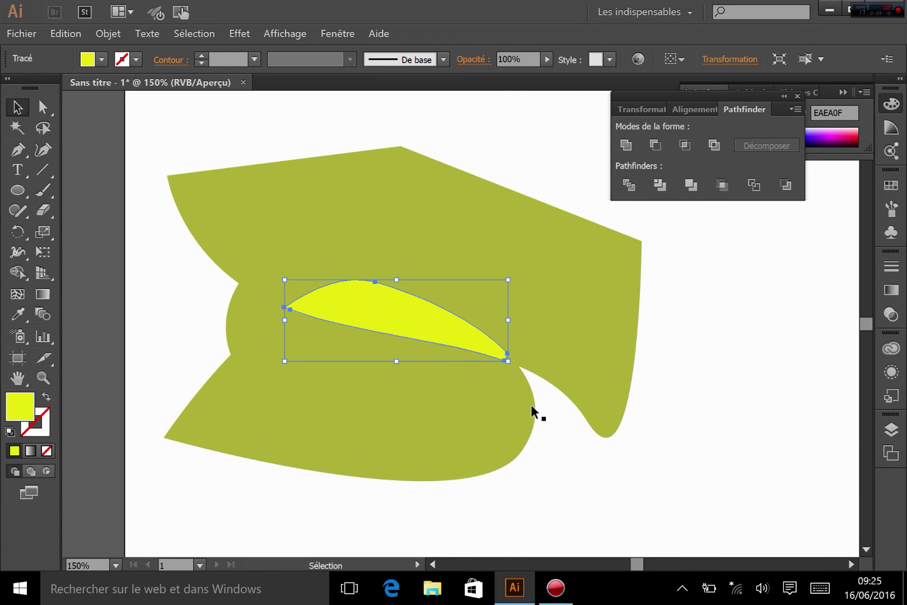
# Step: Undo the yellow fill, the ungrouping and the Pathfinder division, and clear the selection
pyautogui.hotkey('ctrl', 'z')
pyautogui.hotkey('ctrl', 'z')
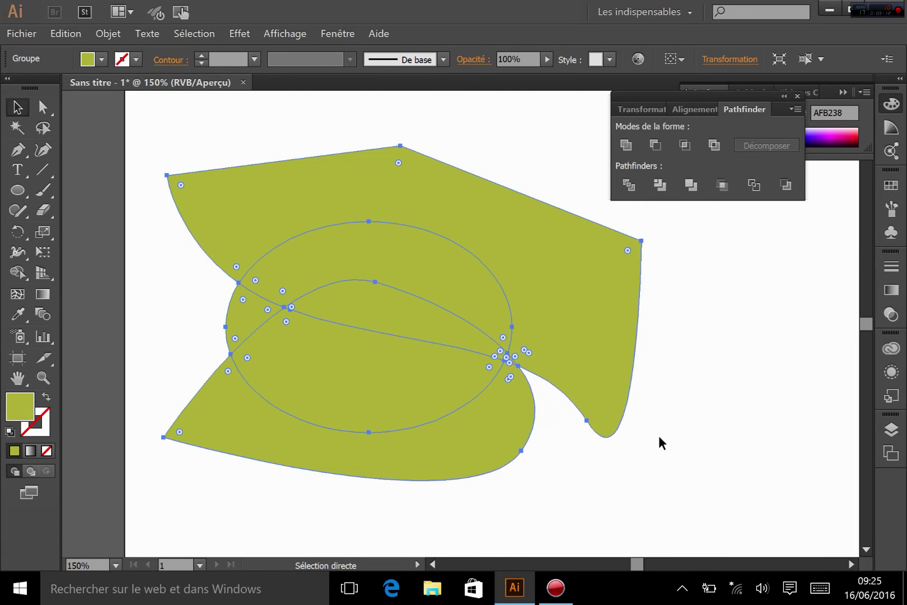
pyautogui.hotkey('ctrl', 'z')
pyautogui.hotkey('ctrl', 'shift', 'z')
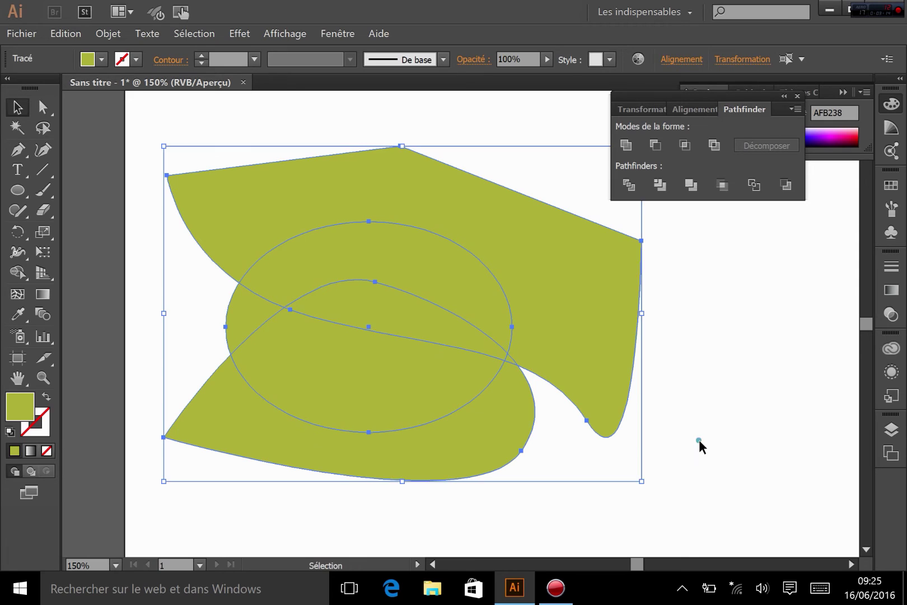
pyautogui.click(698, 440)
pyautogui.click(634, 353)
pyautogui.click(716, 396)
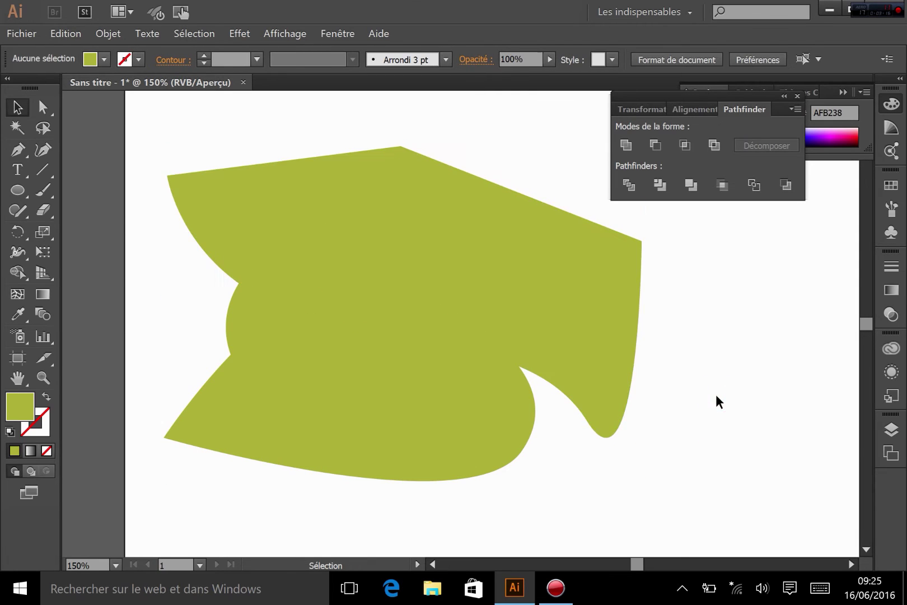
# Step: Select the ellipse and both pen shapes, and set up the Live Paint Bucket with magenta fill D33CB3
pyautogui.moveTo(155, 125); pyautogui.dragTo(674, 523)
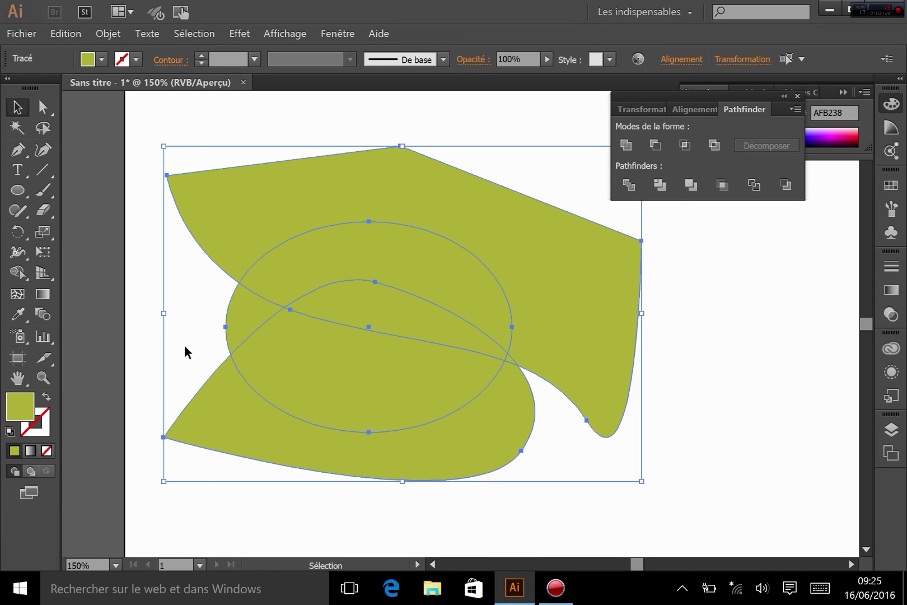
pyautogui.hotkey('shift', 'm')
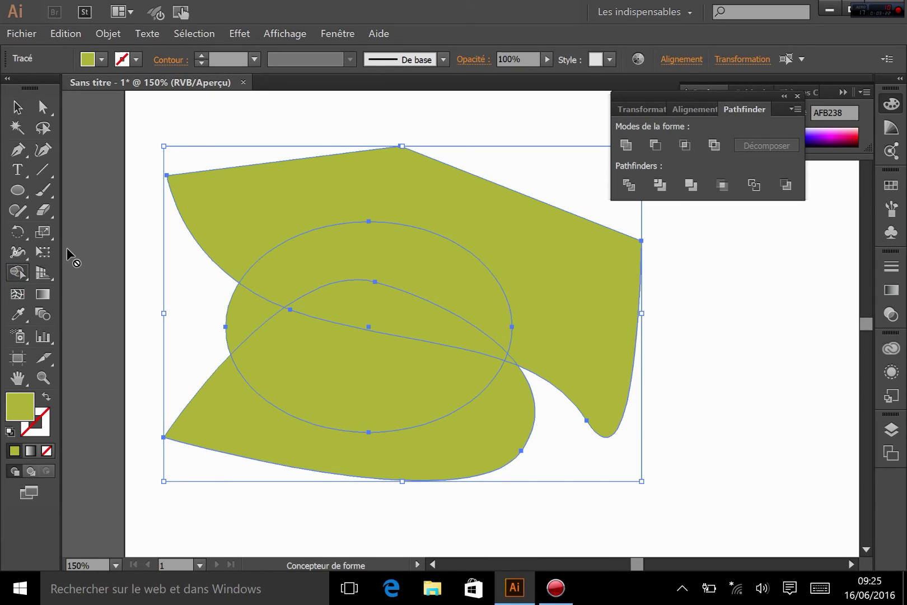
pyautogui.click(16, 272)
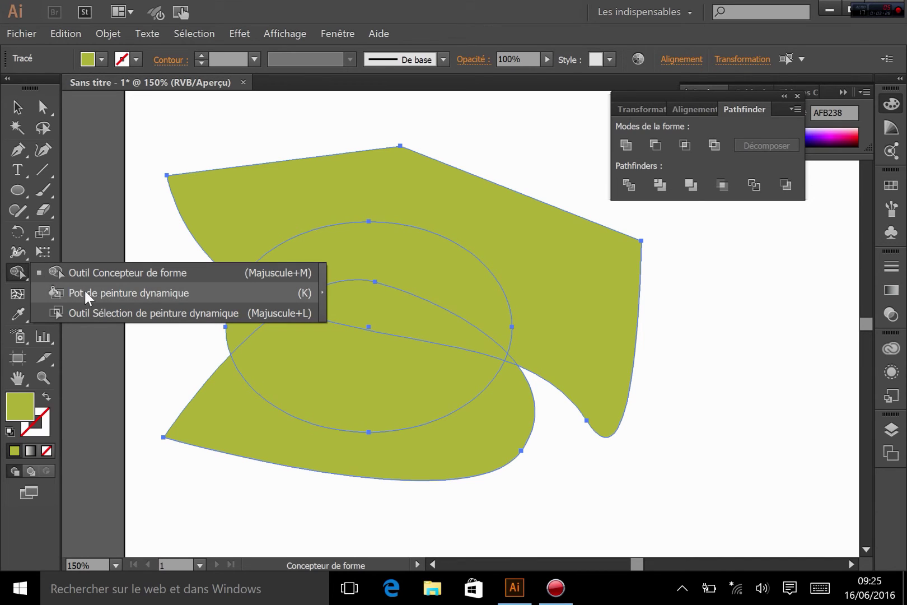
pyautogui.click(105, 292)
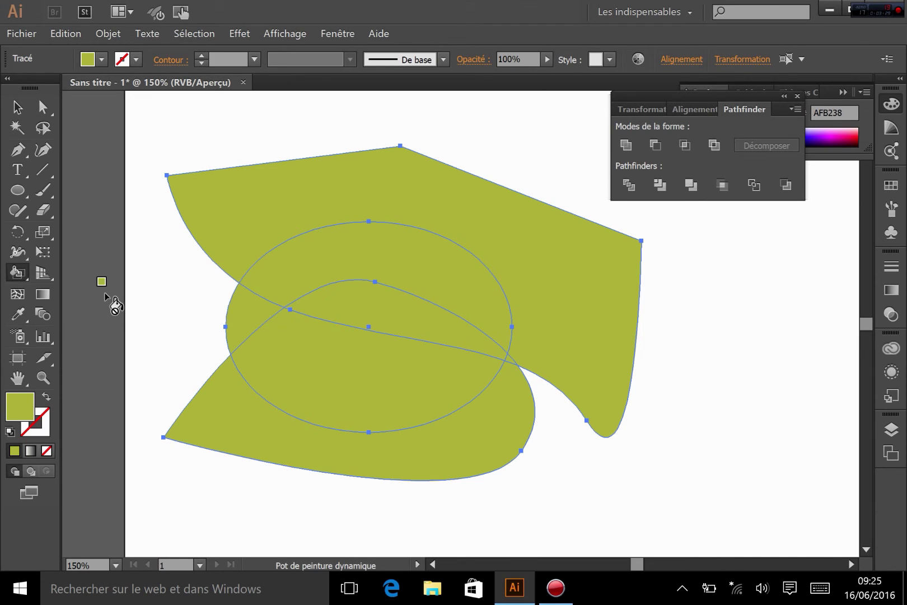
pyautogui.doubleClick(27, 398)
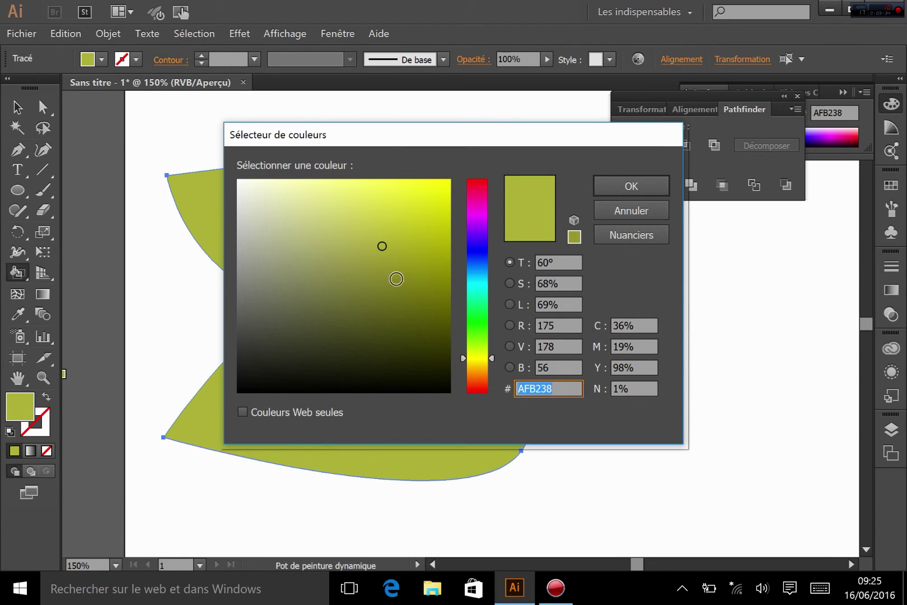
pyautogui.click(391, 215)
pyautogui.click(485, 208)
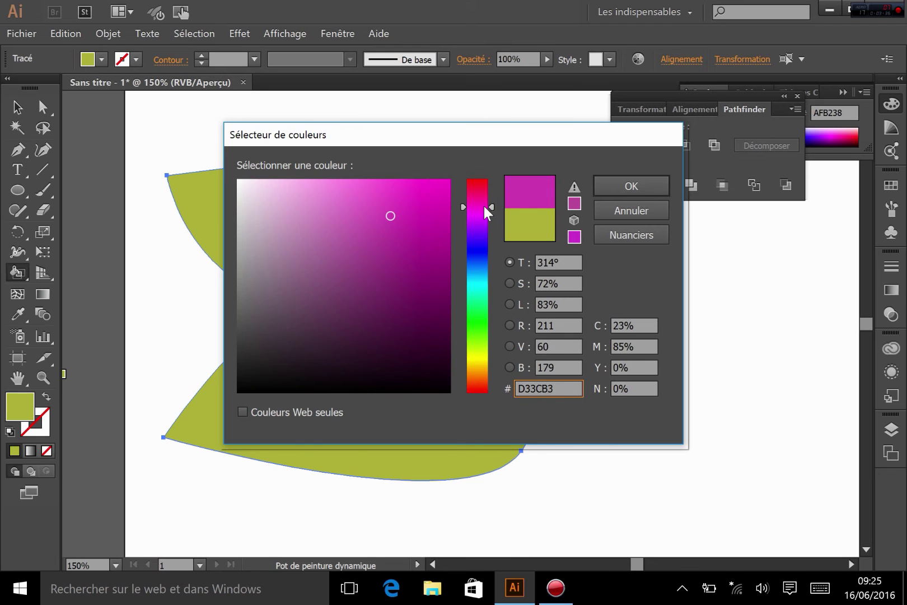
pyautogui.click(630, 185)
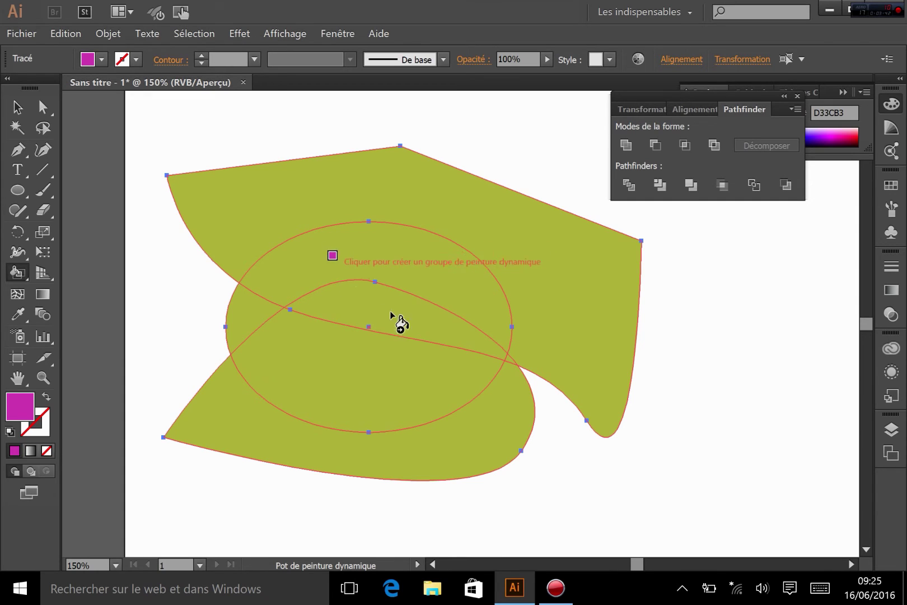
# Step: Paint the central lens, the lower area outside the ellipse and the ellipse's left sliver magenta with the Live Paint Bucket
pyautogui.click(375, 307)
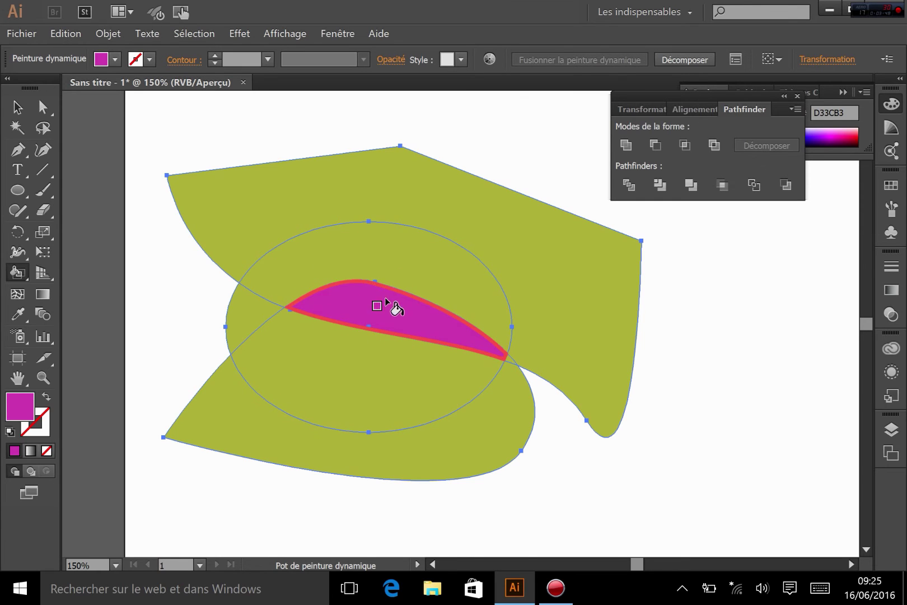
pyautogui.click(497, 409)
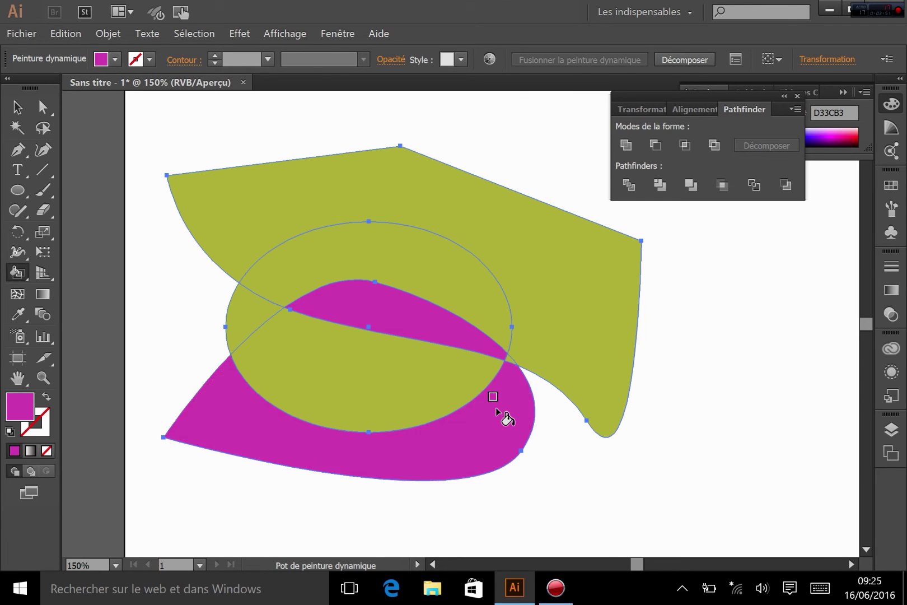
pyautogui.click(232, 317)
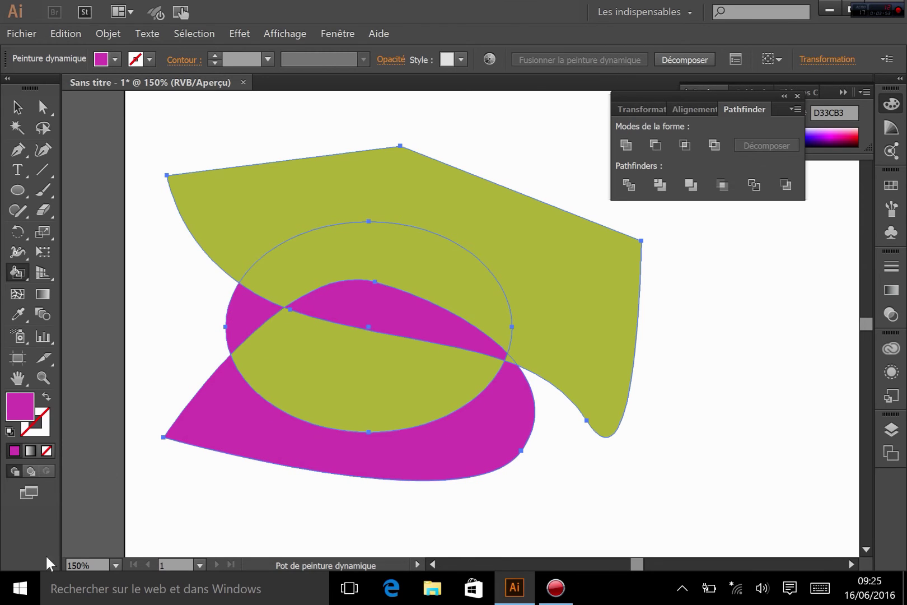
# Step: Set the fill to turquoise 3DCED1 and paint the ellipse's lower section and the upper shape's area outside the ellipse
pyautogui.doubleClick(13, 415)
pyautogui.click(476, 309)
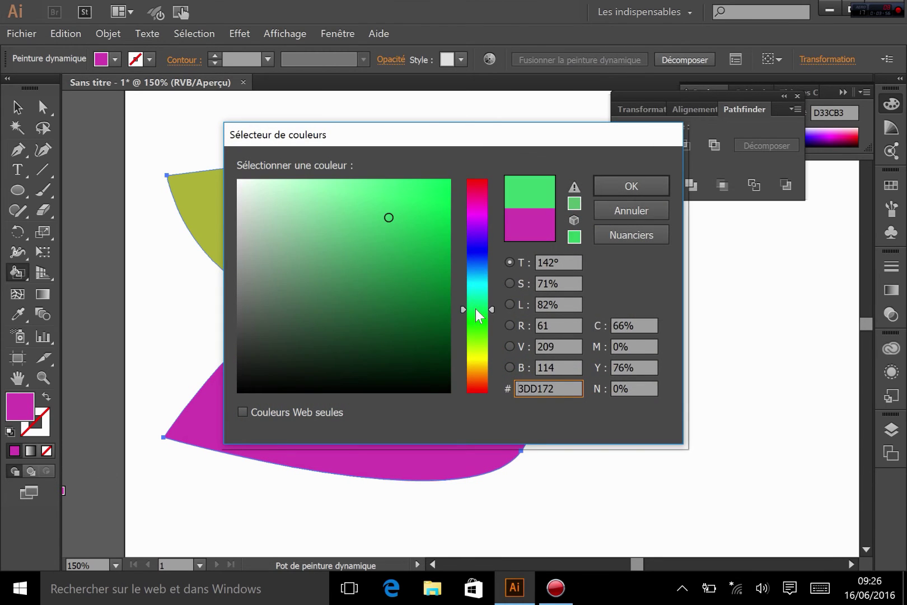
pyautogui.click(483, 284)
pyautogui.click(616, 182)
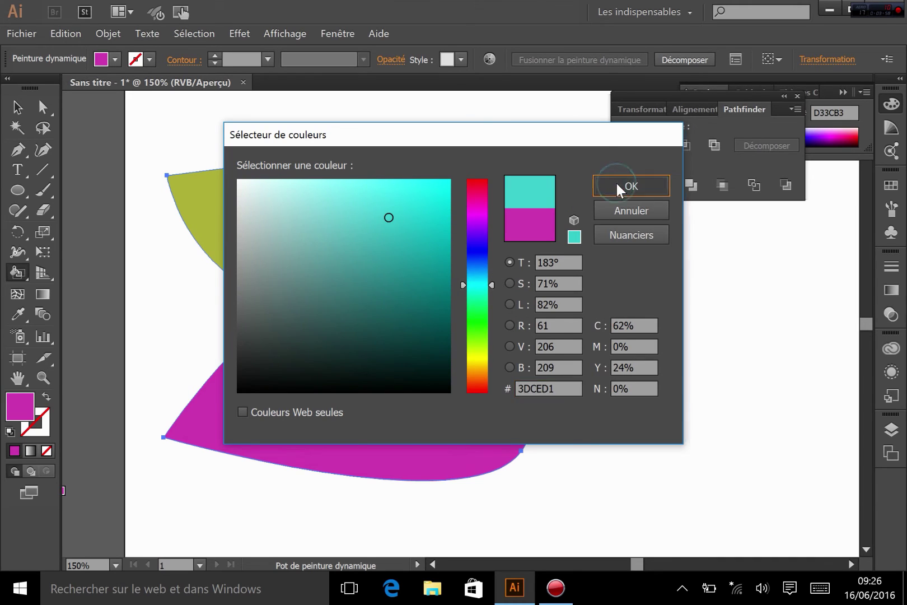
pyautogui.click(355, 367)
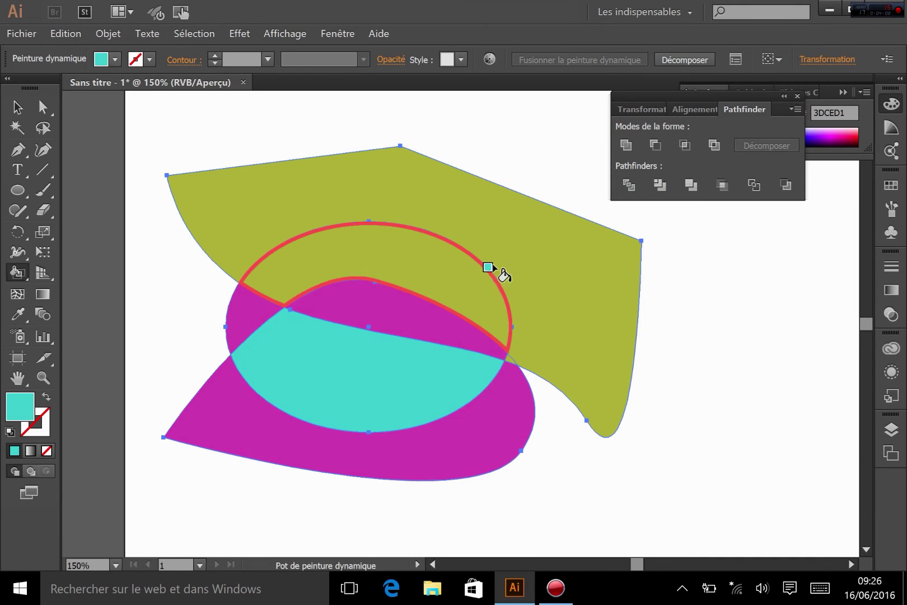
pyautogui.click(381, 198)
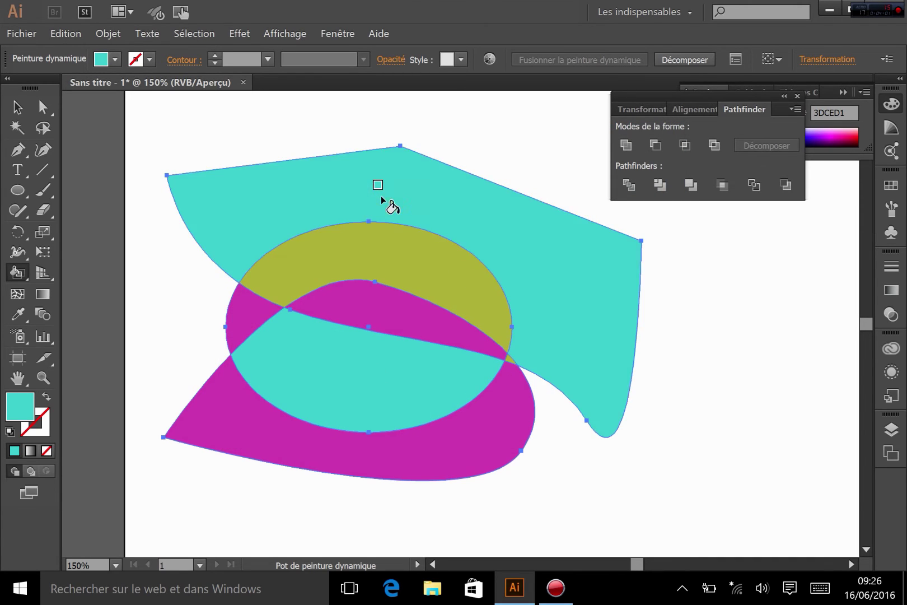
# Step: Set the fill to ochre CE9A3E and paint the tiny overlap of the two pen shapes beside the ellipse's right edge
pyautogui.doubleClick(20, 407)
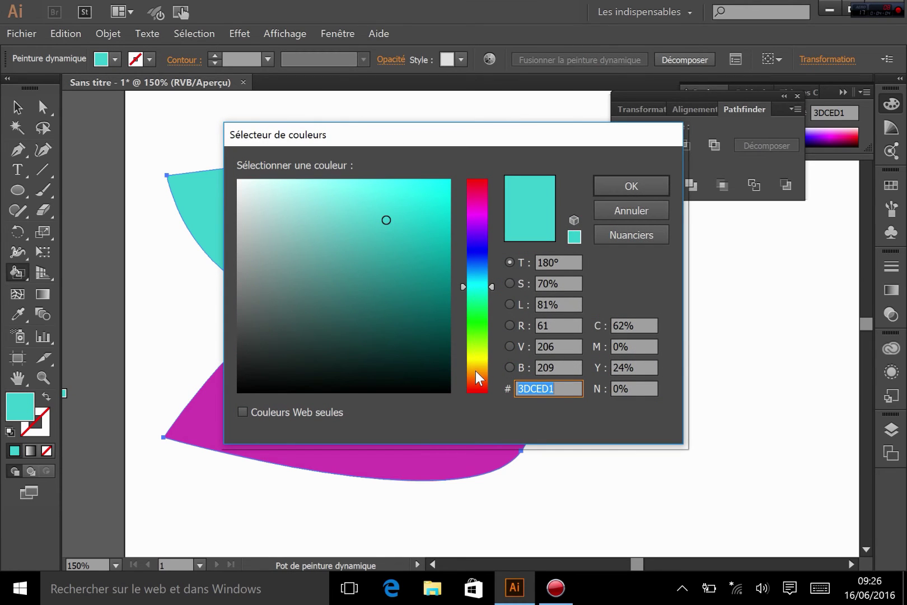
pyautogui.click(475, 369)
pyautogui.click(619, 186)
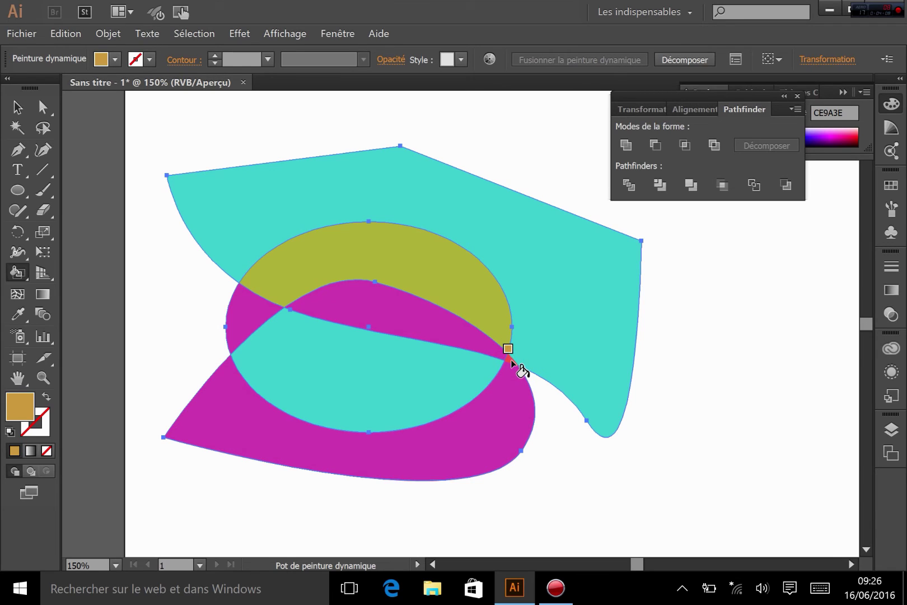
pyautogui.click(511, 361)
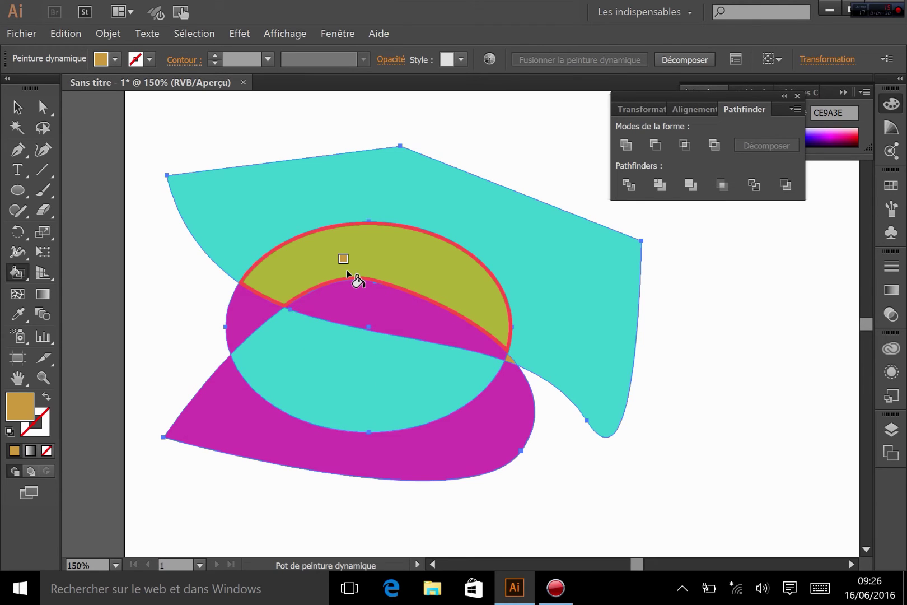
# Step: Move the entire Live Paint group around with the Selection tool, leaving it slightly higher and further left
pyautogui.click(19, 109)
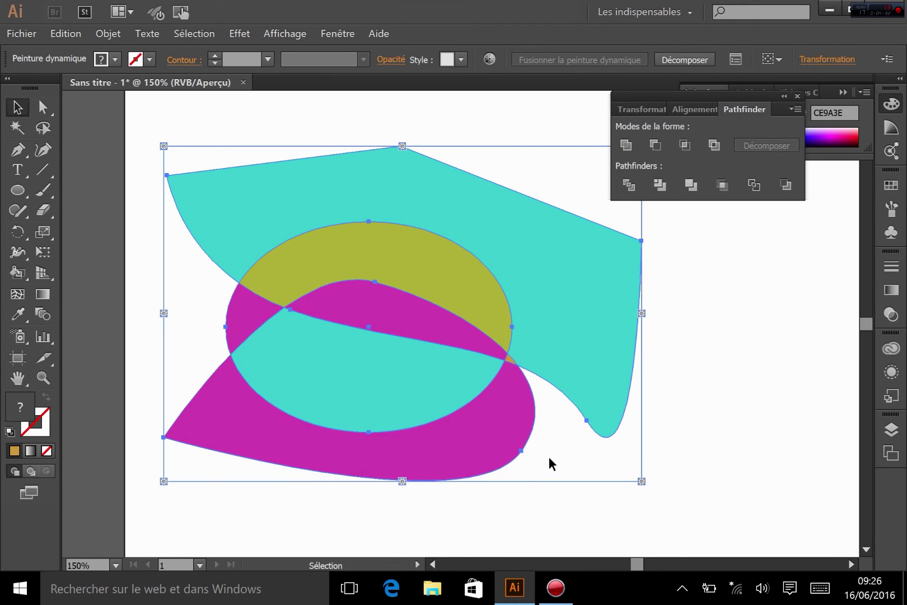
pyautogui.click(553, 517)
pyautogui.moveTo(382, 327)
pyautogui.mouseDown()
pyautogui.moveTo(433, 340)
pyautogui.moveTo(406, 325)
pyautogui.mouseUp()
pyautogui.moveTo(470, 272); pyautogui.dragTo(474, 319)
pyautogui.moveTo(431, 362); pyautogui.dragTo(424, 326)
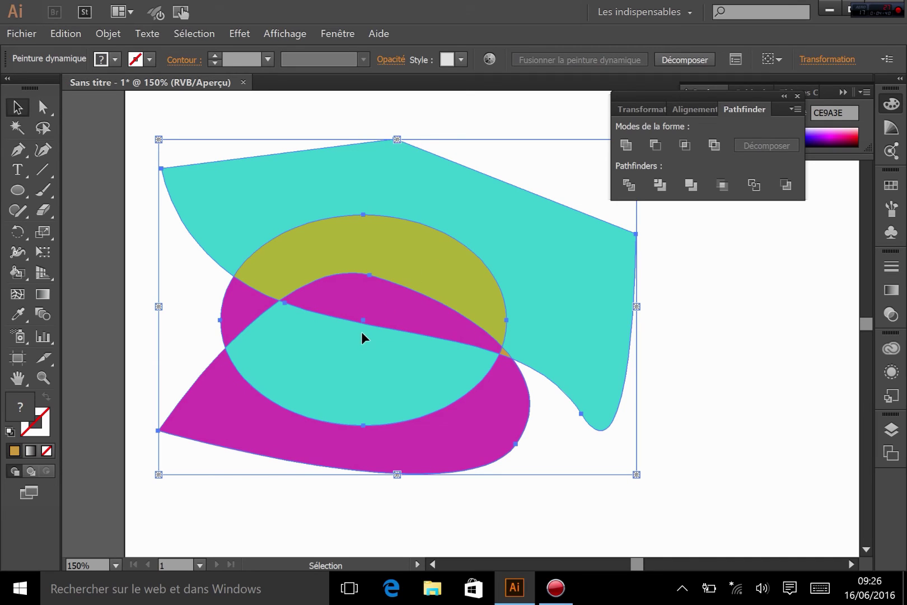
# Step: Shift only the lower pen shape up and to the right inside the Live Paint group with the Direct Selection tool
pyautogui.click(44, 106)
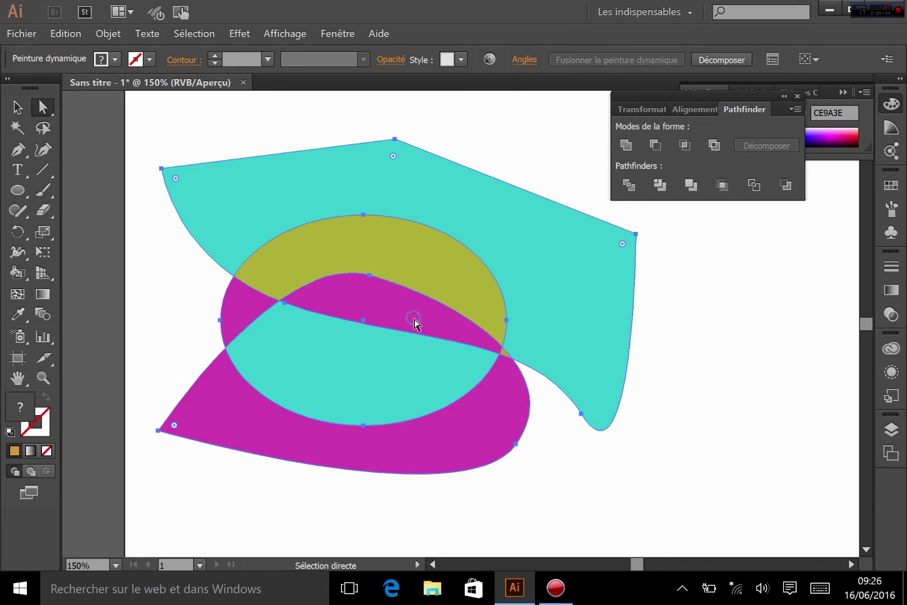
pyautogui.click(543, 462)
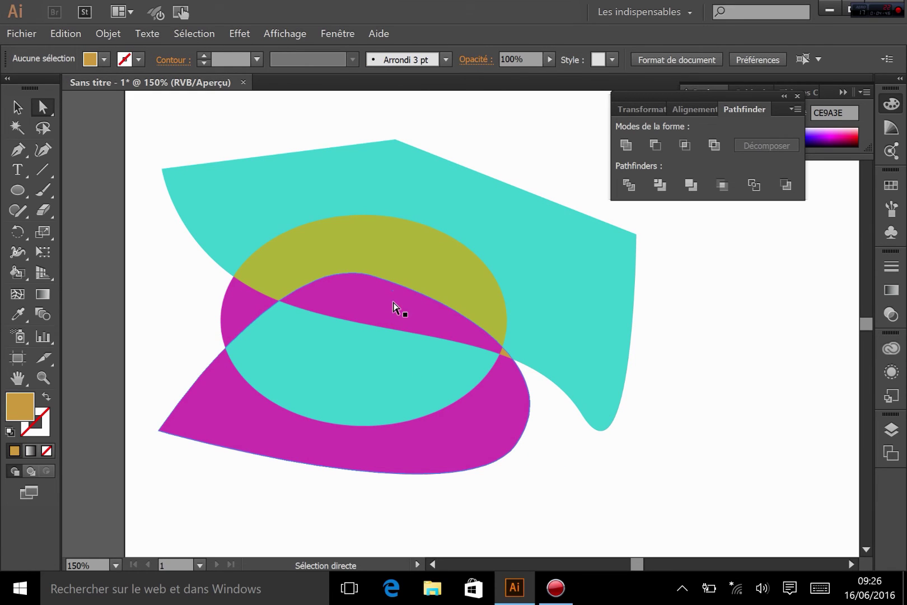
pyautogui.moveTo(390, 298); pyautogui.dragTo(388, 279)
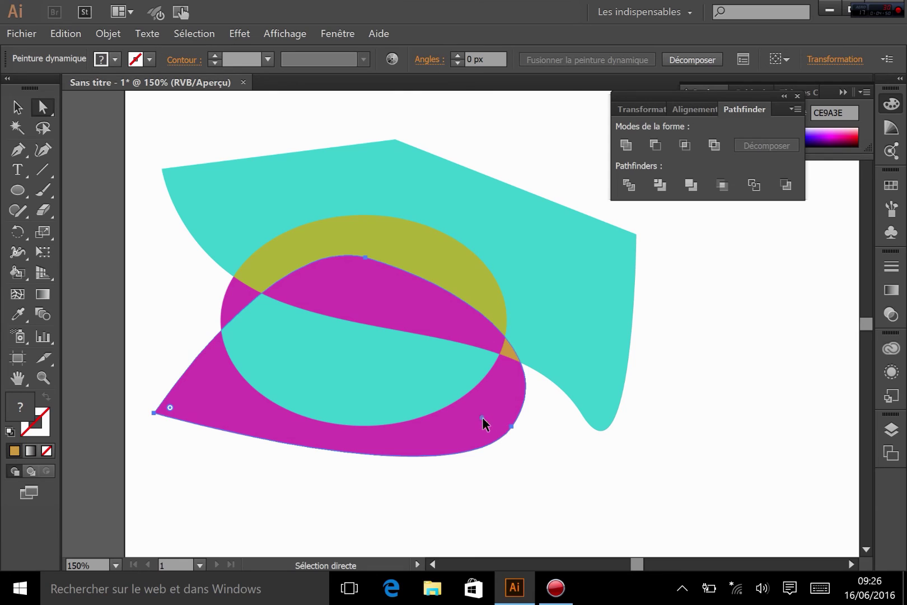
pyautogui.moveTo(482, 417); pyautogui.dragTo(516, 425)
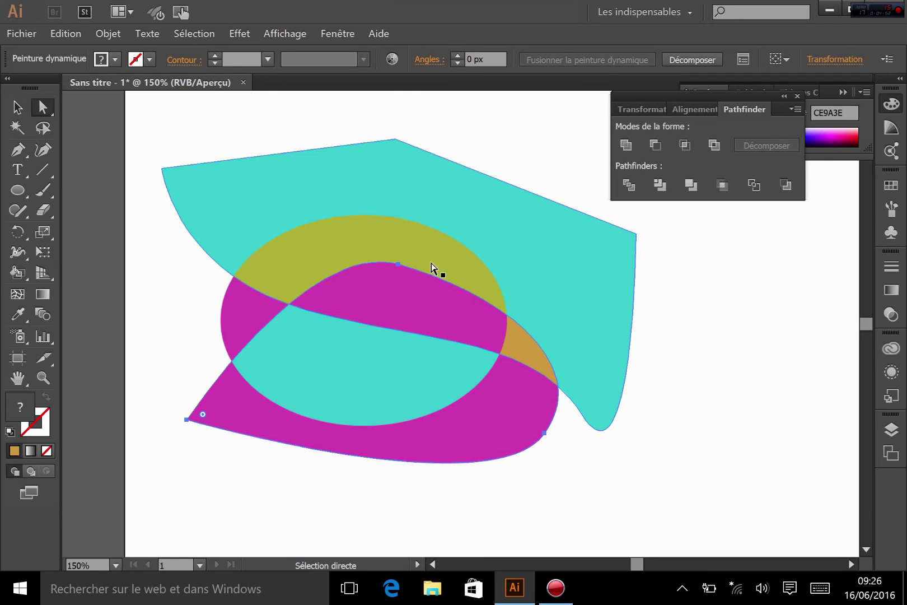
pyautogui.moveTo(502, 422); pyautogui.dragTo(520, 396)
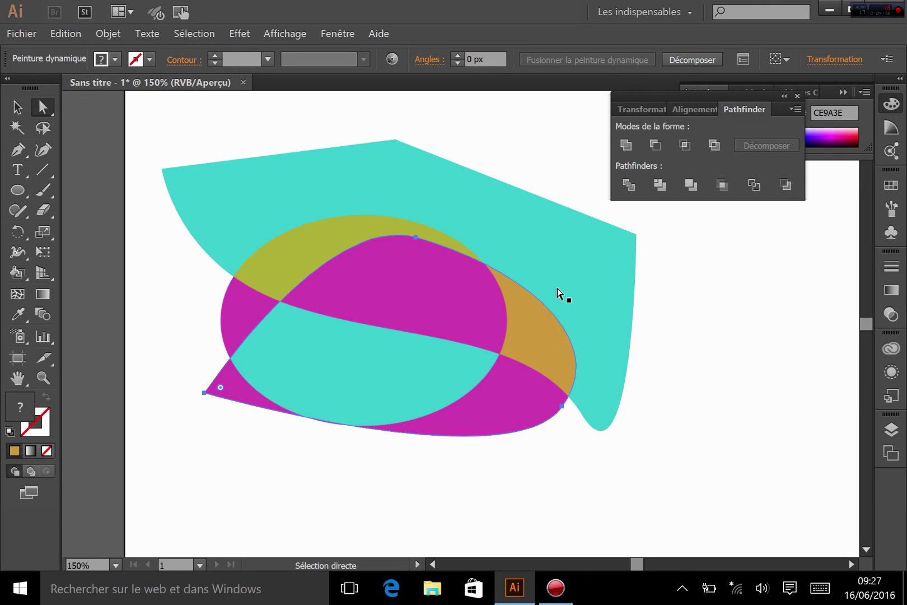
# Step: Move the upper pen shape slightly left and down and the ellipse up and left, and clear the selection
pyautogui.moveTo(578, 268)
pyautogui.mouseDown()
pyautogui.moveTo(551, 252)
pyautogui.moveTo(568, 277)
pyautogui.mouseUp()
pyautogui.moveTo(247, 320); pyautogui.dragTo(227, 300)
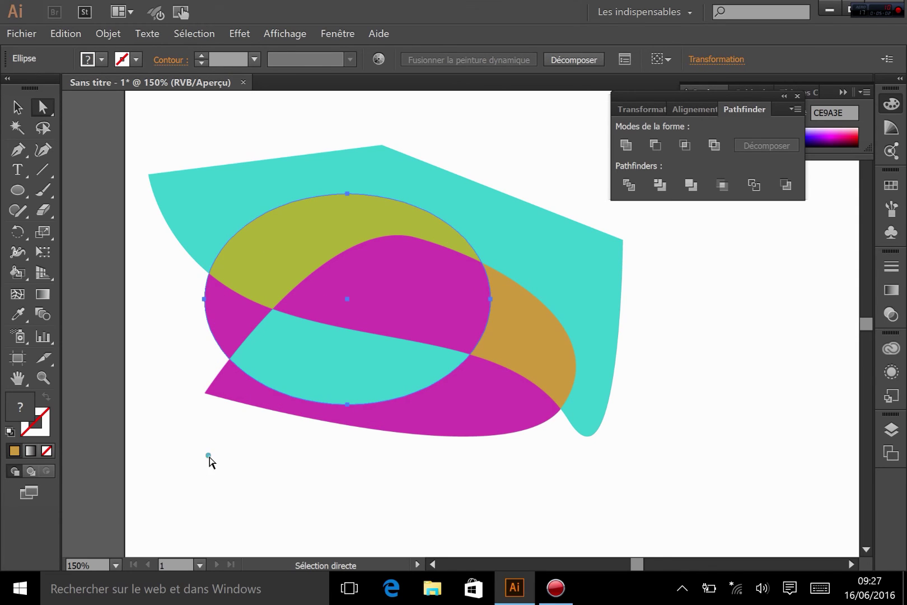
pyautogui.click(210, 460)
# Step: Select the whole Live Paint group and reactivate the Live Paint Bucket
pyautogui.click(18, 112)
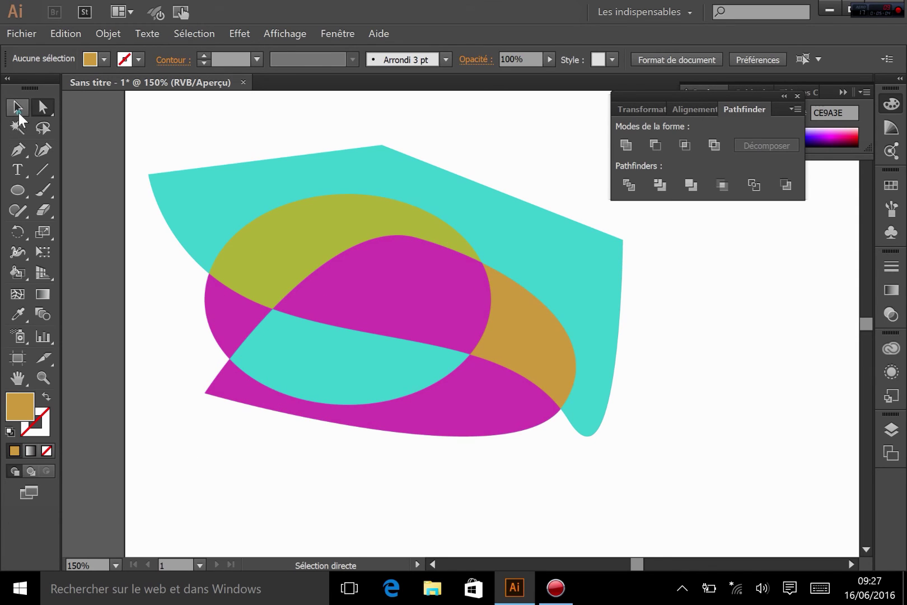
pyautogui.click(317, 287)
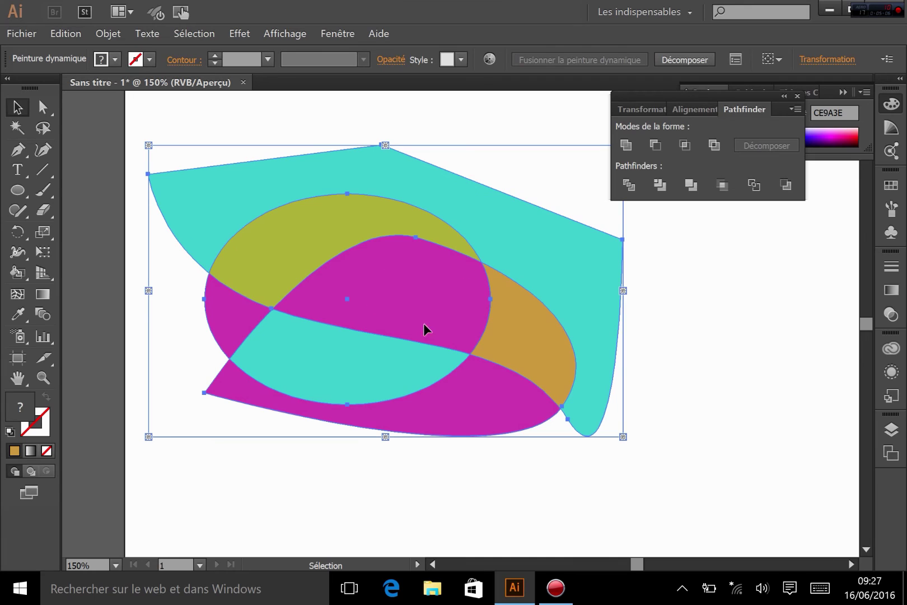
pyautogui.click(18, 272)
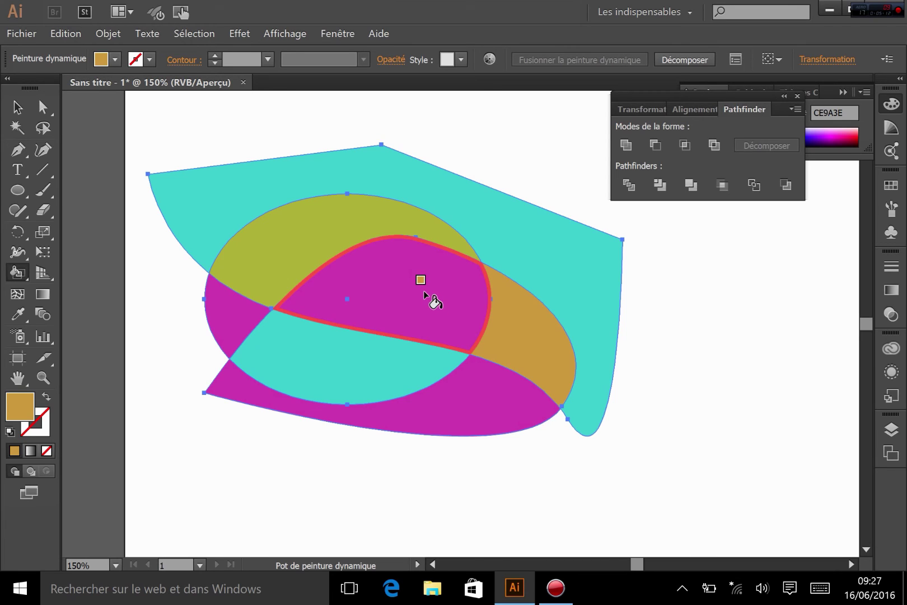
# Step: Recolour the ellipse's upper olive region red FC0303 using the Live Paint Selection tool
pyautogui.hscroll(-2, 2, 280)
pyautogui.hscroll(-3, 2, 280)
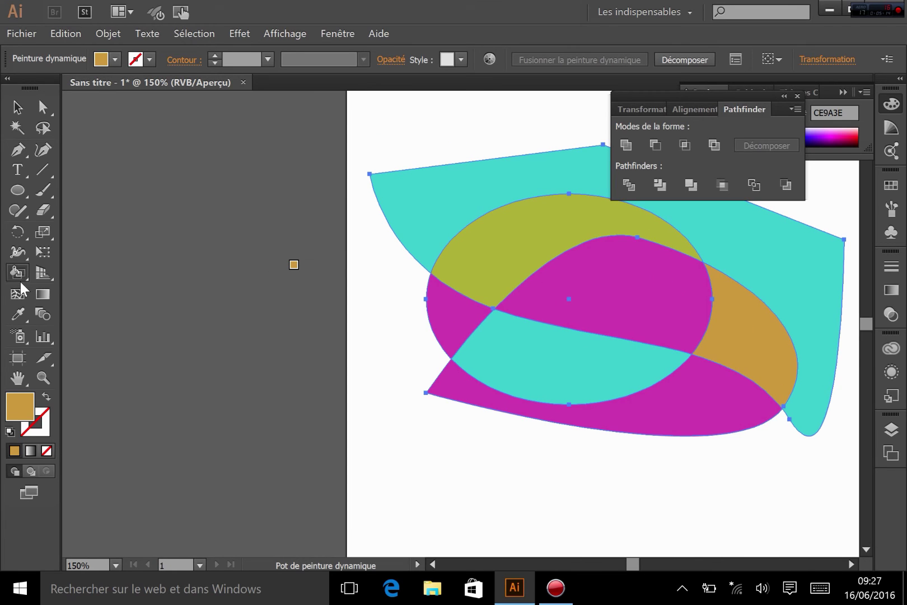
pyautogui.click(17, 272)
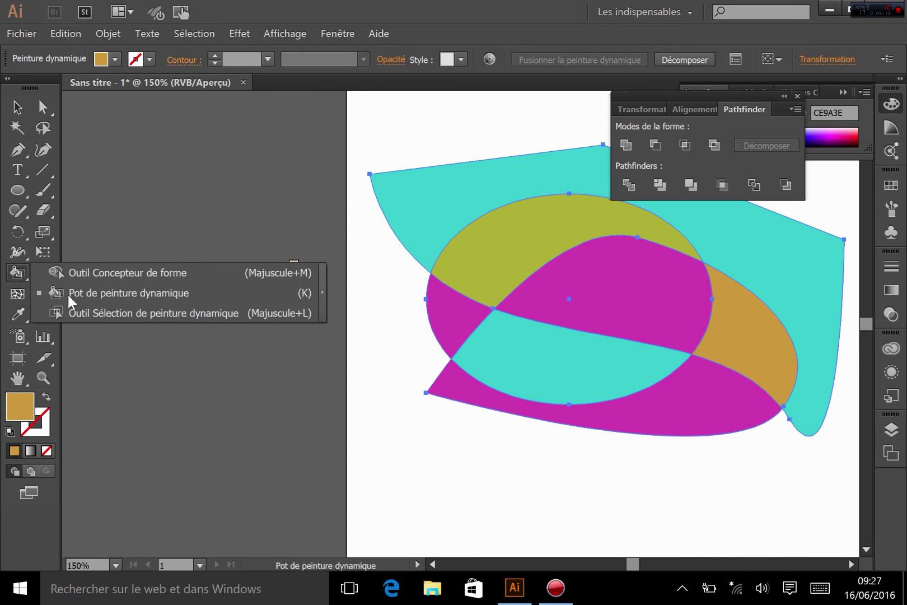
pyautogui.click(142, 313)
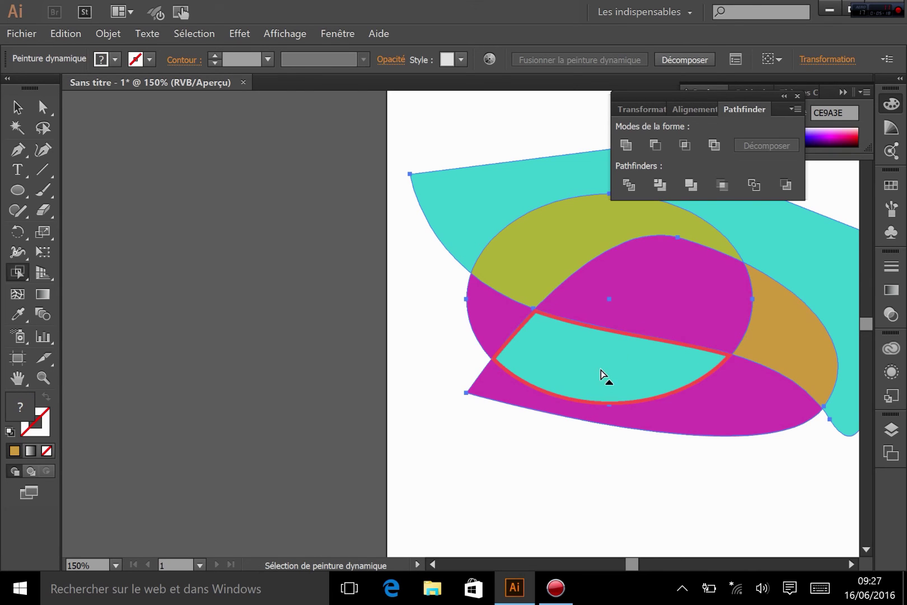
pyautogui.click(548, 249)
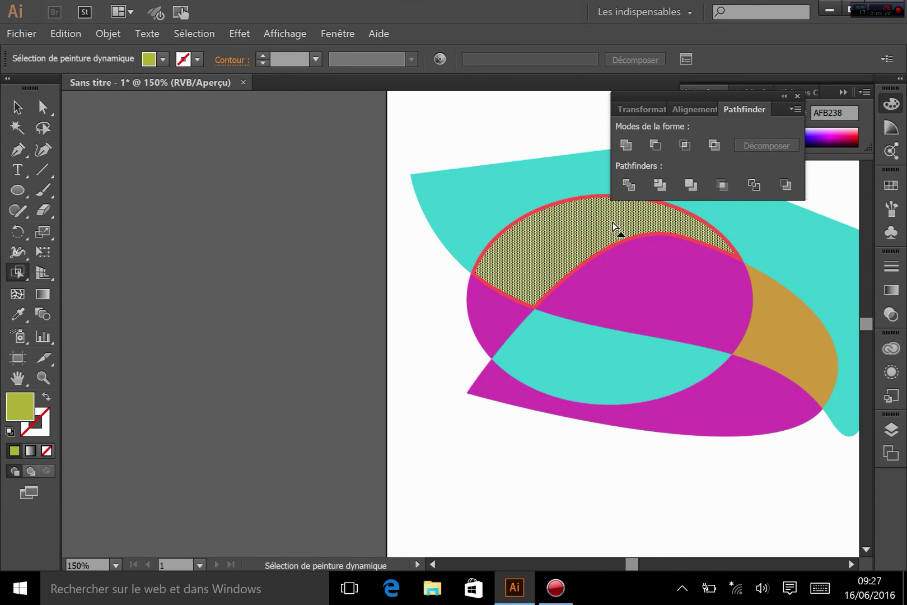
pyautogui.doubleClick(17, 406)
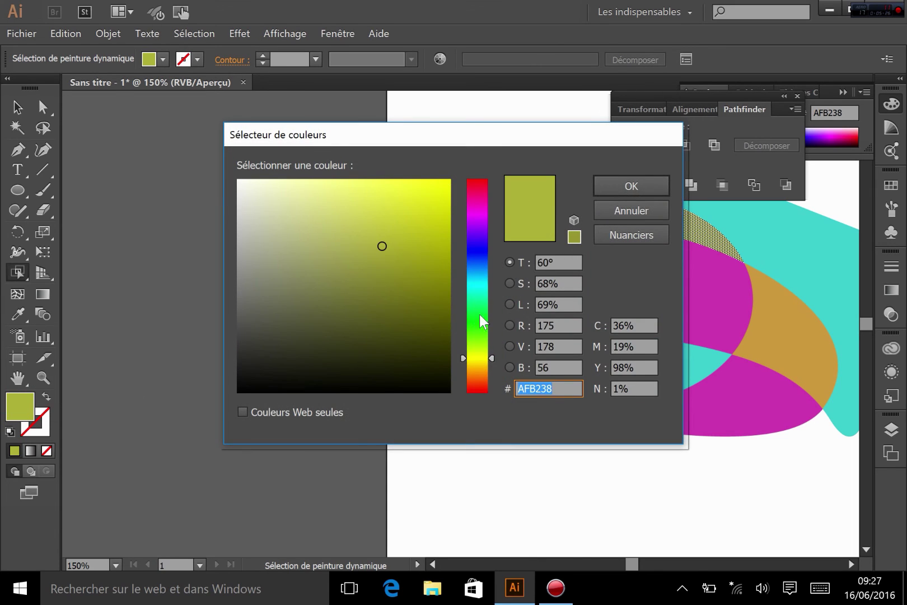
pyautogui.moveTo(480, 314); pyautogui.dragTo(479, 412)
pyautogui.moveTo(436, 219); pyautogui.dragTo(449, 180)
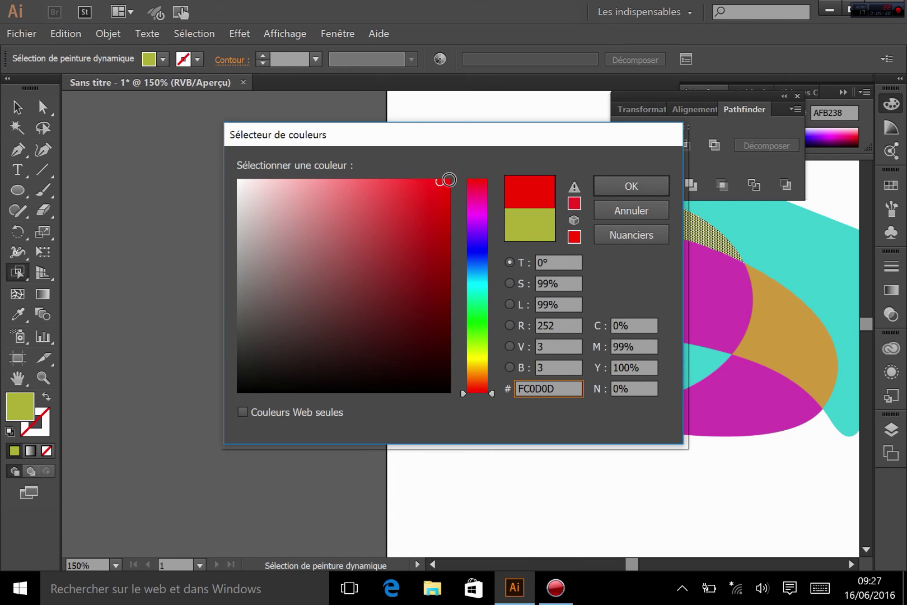
pyautogui.click(594, 183)
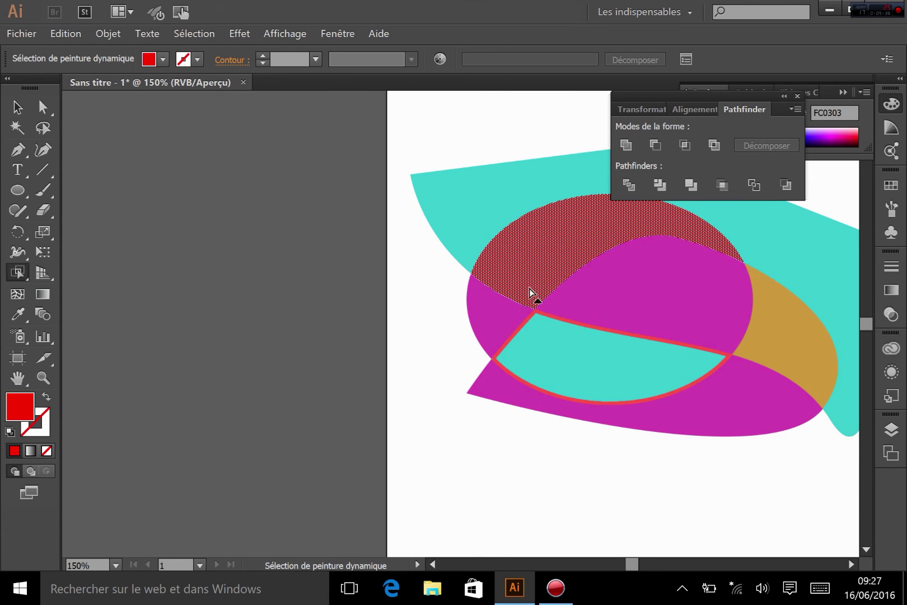
# Step: Shift the ellipse slightly to the left inside the Live Paint group with the Direct Selection tool
pyautogui.click(18, 106)
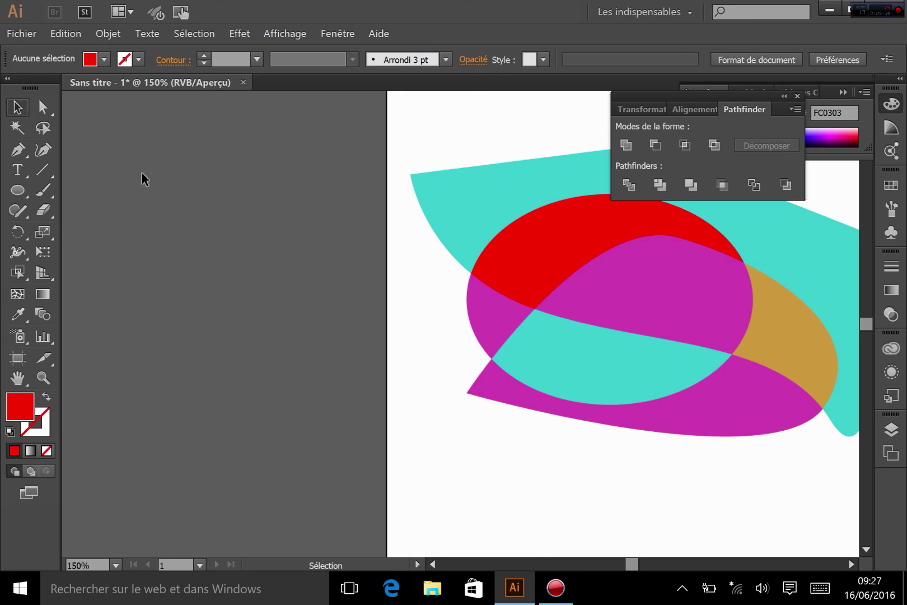
pyautogui.moveTo(677, 423); pyautogui.dragTo(516, 455)
pyautogui.click(393, 308)
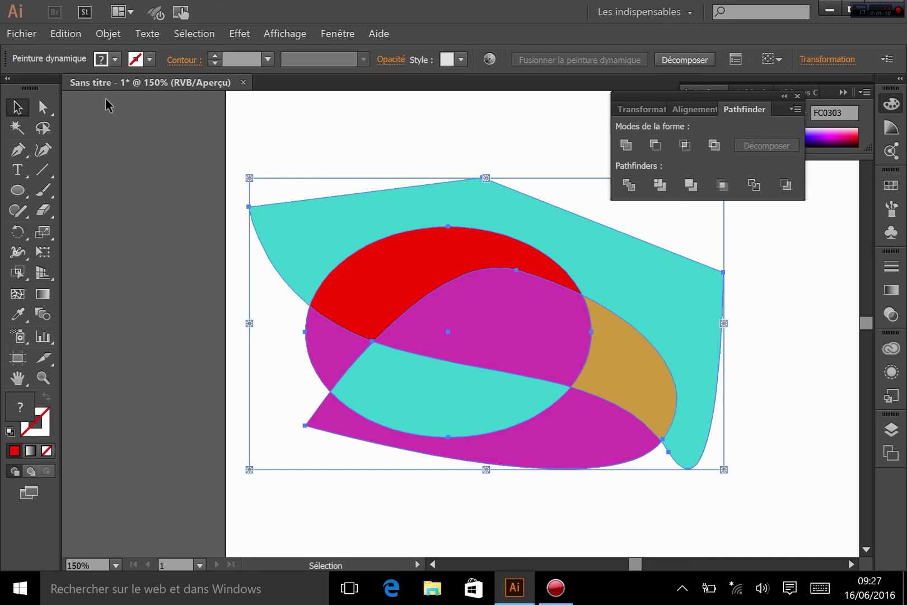
pyautogui.click(42, 107)
pyautogui.click(178, 243)
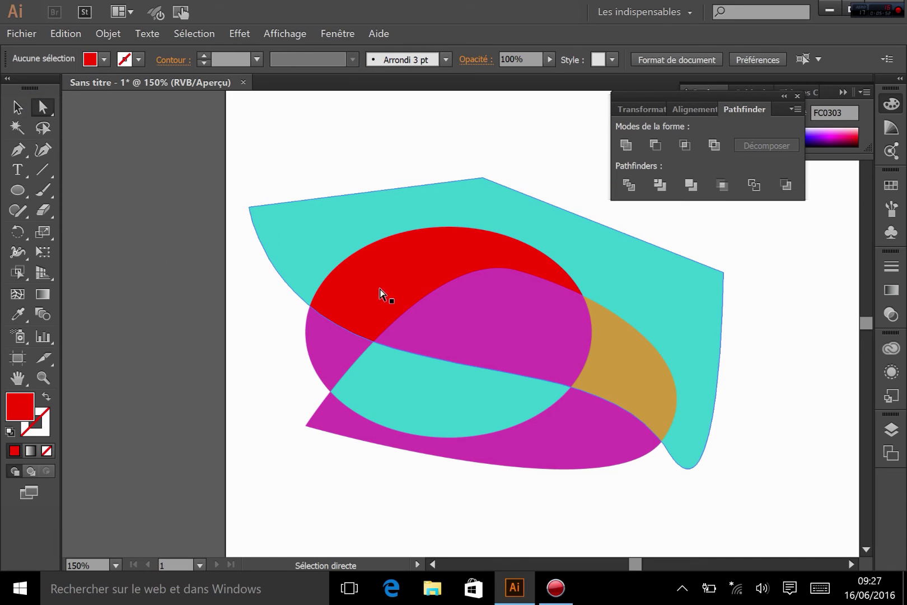
pyautogui.moveTo(322, 350)
pyautogui.mouseDown()
pyautogui.moveTo(288, 350)
pyautogui.moveTo(330, 343)
pyautogui.moveTo(306, 348)
pyautogui.mouseUp()
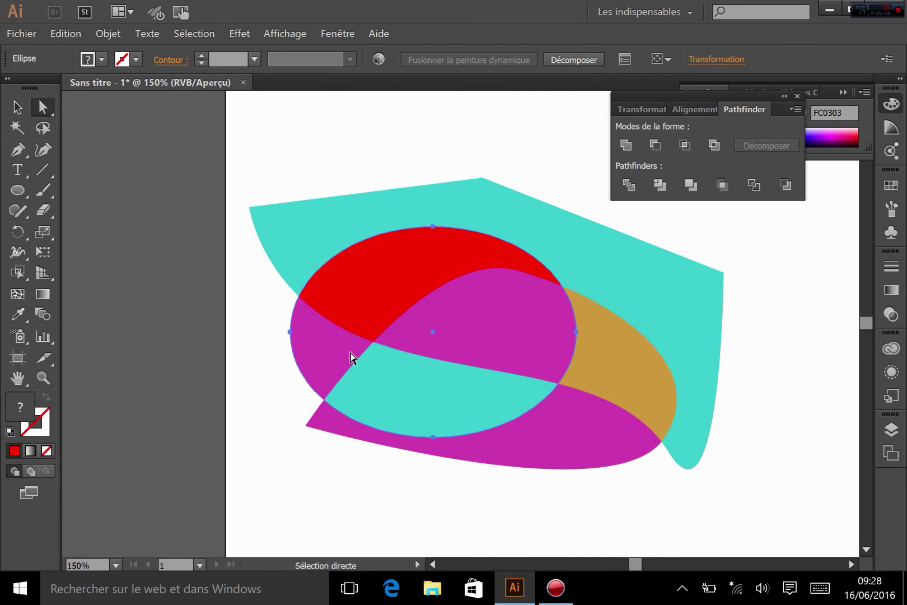
# Step: Expand the whole Live Paint group with Object, Fill and Stroke included, and clear the selection
pyautogui.click(17, 107)
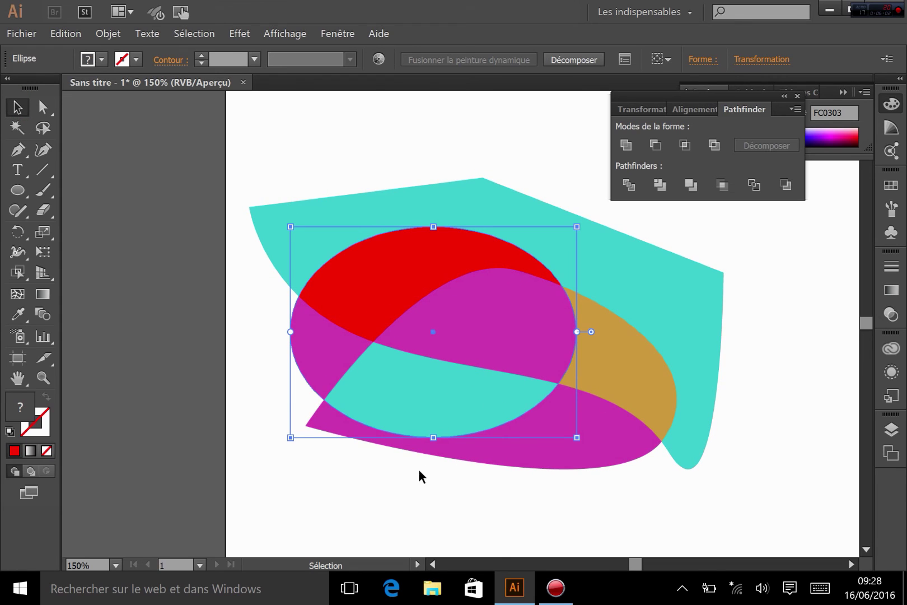
pyautogui.click(403, 471)
pyautogui.click(448, 394)
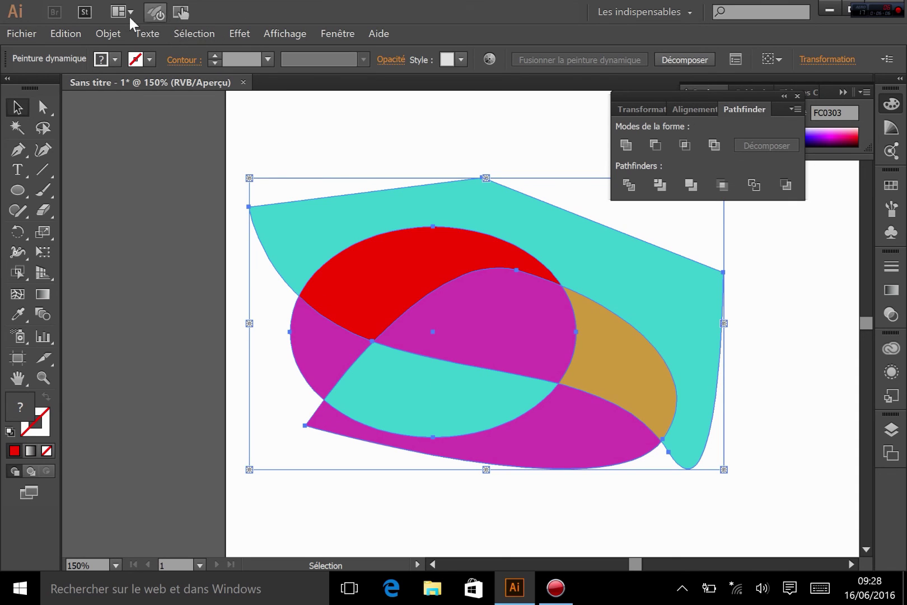
pyautogui.click(109, 34)
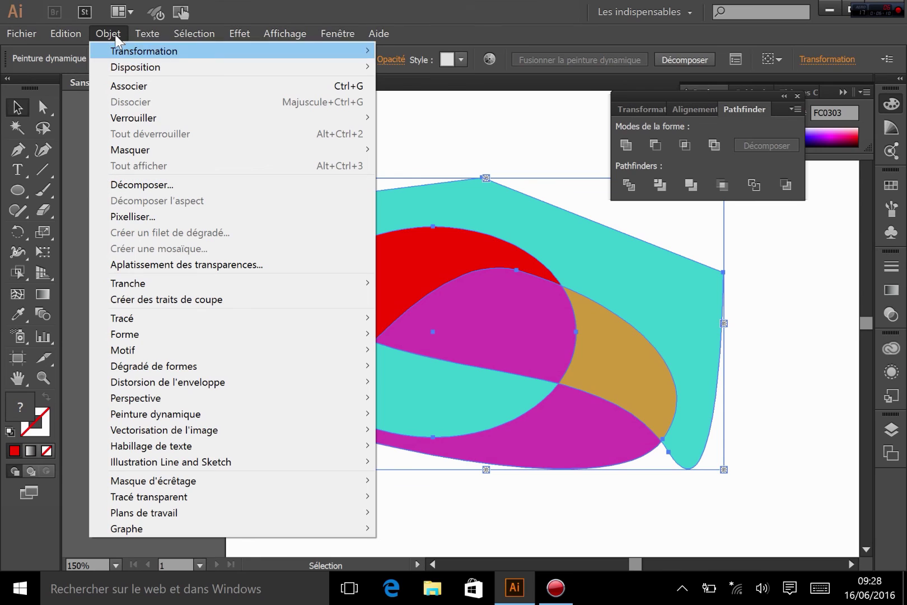
pyautogui.click(157, 184)
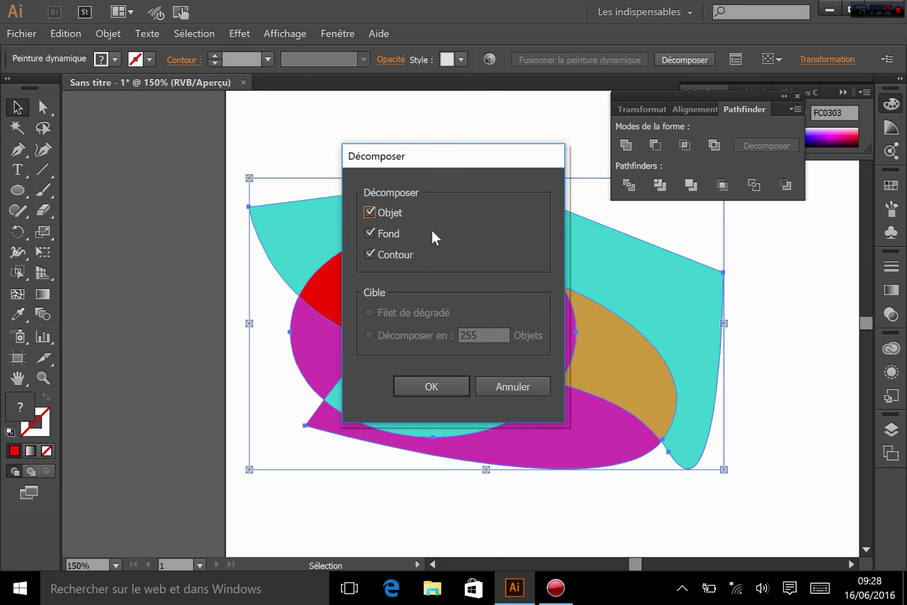
pyautogui.click(423, 378)
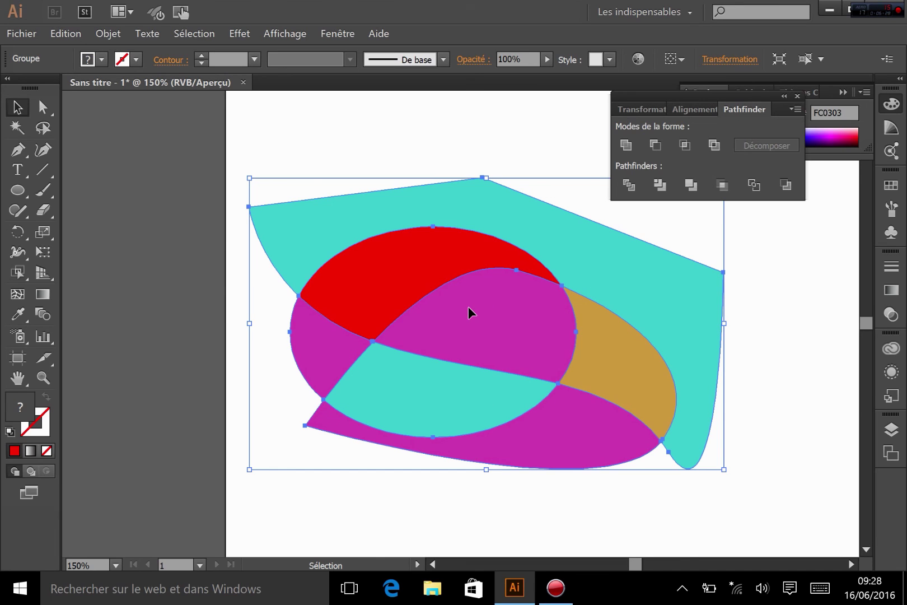
pyautogui.click(373, 454)
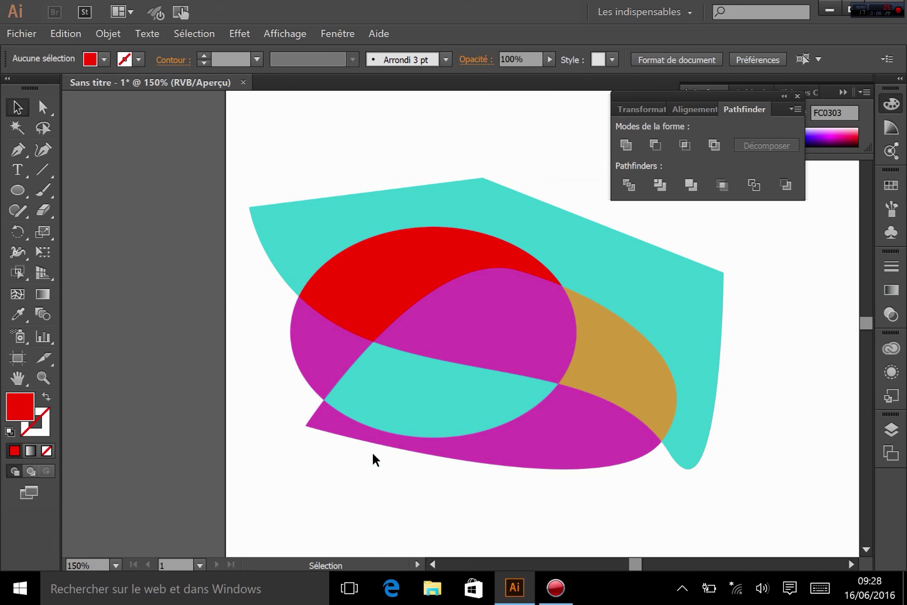
# Step: Ungroup the expanded artwork once and clear the selection
pyautogui.click(419, 370)
pyautogui.rightClick(420, 368)
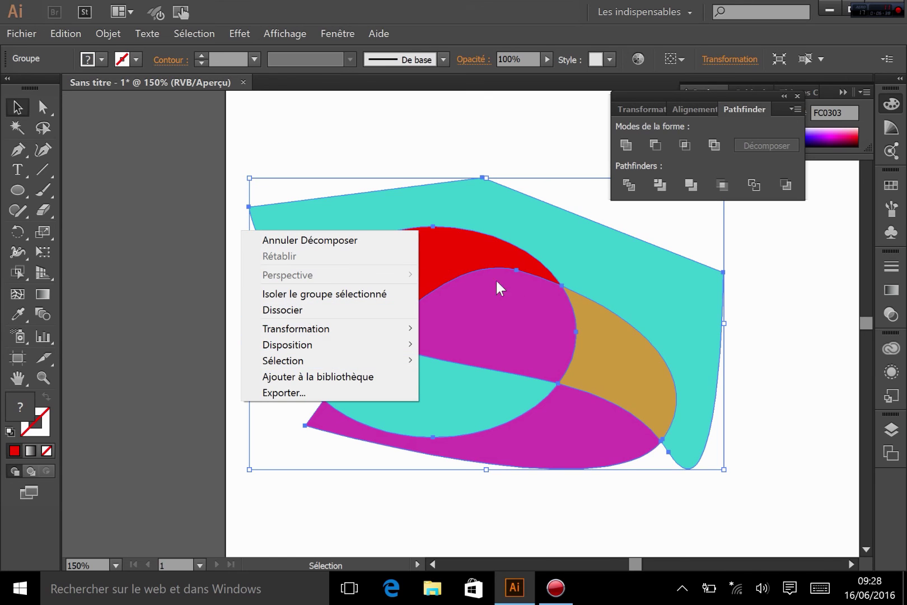
pyautogui.click(353, 307)
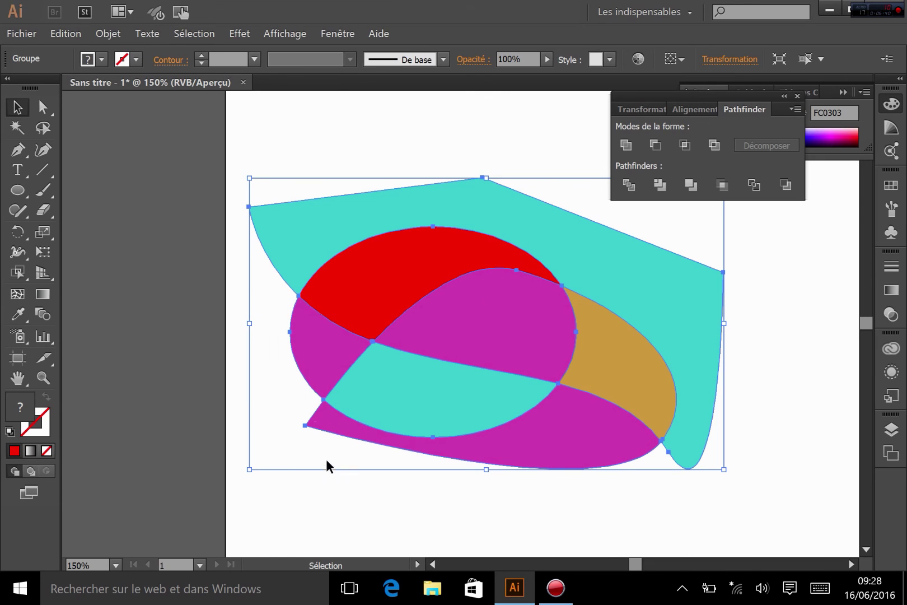
pyautogui.click(344, 476)
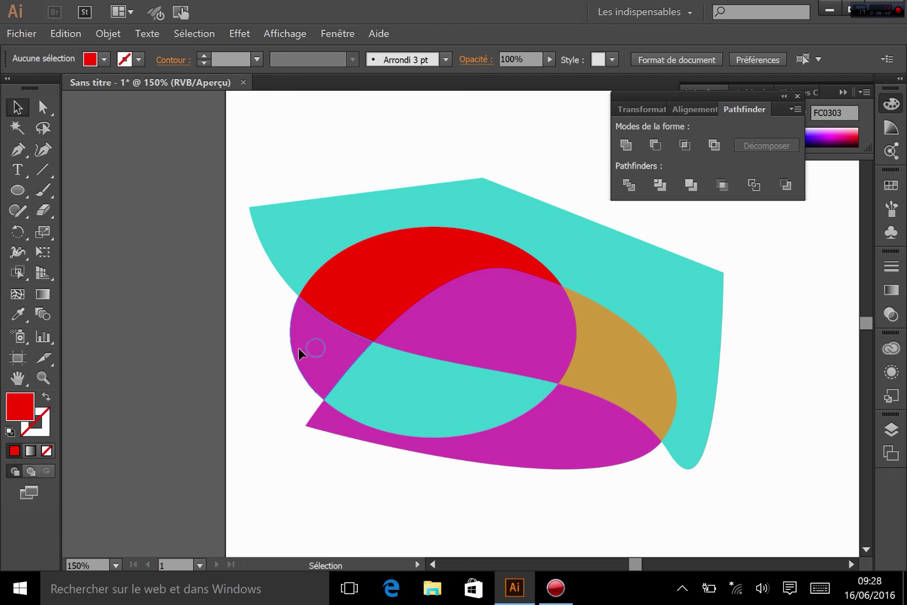
# Step: Move the remaining group slightly left and down, ungroup it into separate paths, and clear the selection
pyautogui.moveTo(298, 353); pyautogui.dragTo(269, 358)
pyautogui.hscroll(-1, 269, 358)
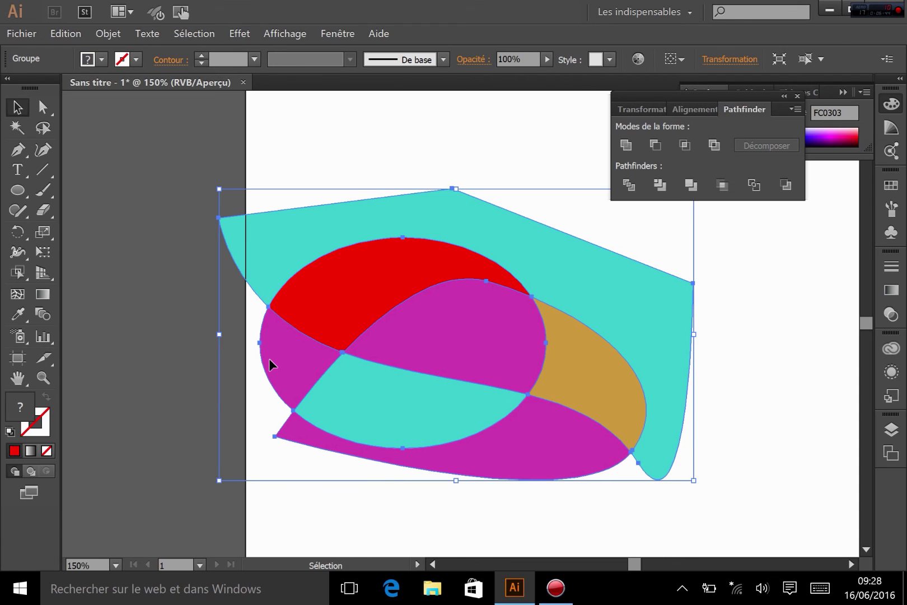
pyautogui.rightClick(269, 358)
pyautogui.click(231, 305)
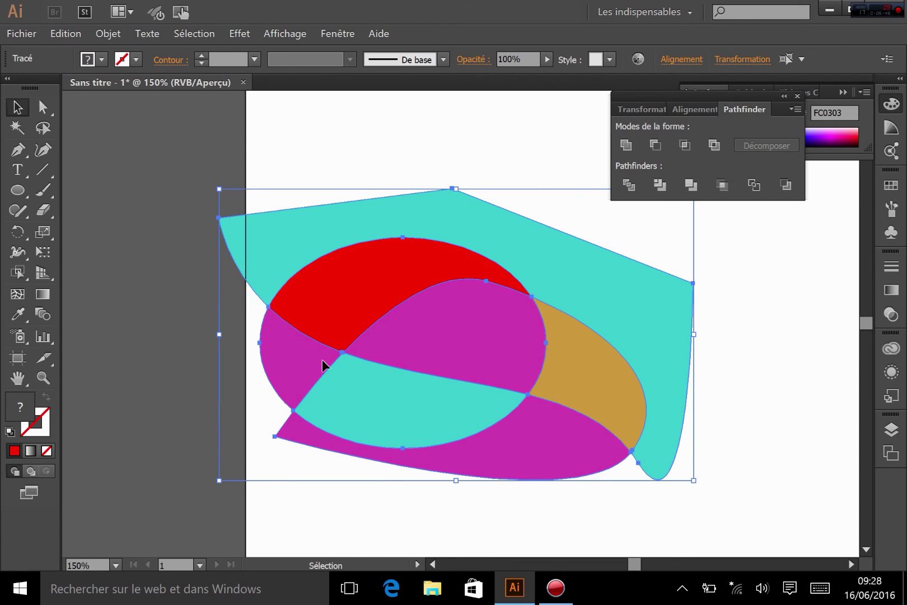
pyautogui.rightClick(322, 361)
pyautogui.click(339, 514)
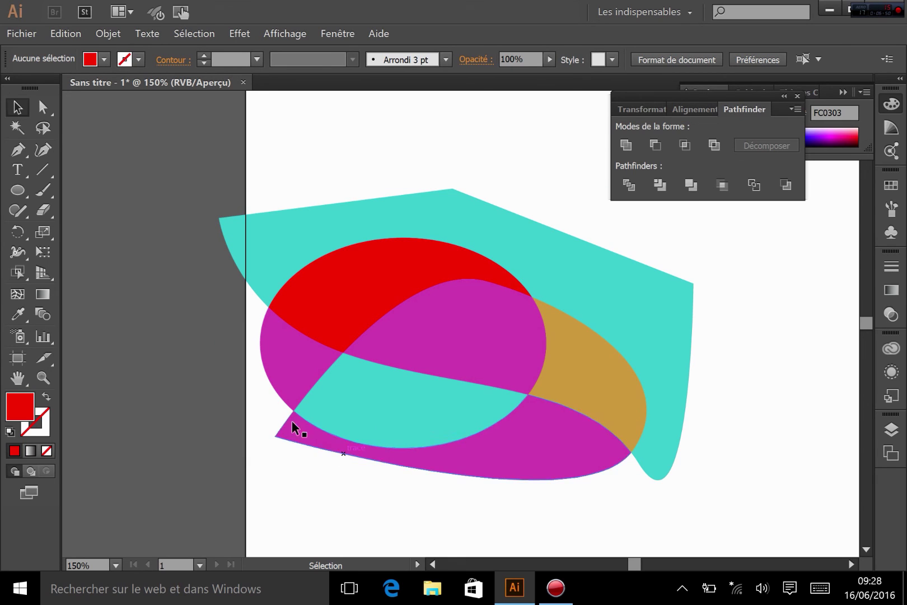
# Step: Pull the ellipse's pieces apart: the left magenta piece leftward, the red piece upward, and the central magenta piece to the upper right
pyautogui.moveTo(290, 355); pyautogui.dragTo(239, 362)
pyautogui.moveTo(366, 291); pyautogui.dragTo(337, 158)
pyautogui.moveTo(507, 346); pyautogui.dragTo(722, 271)
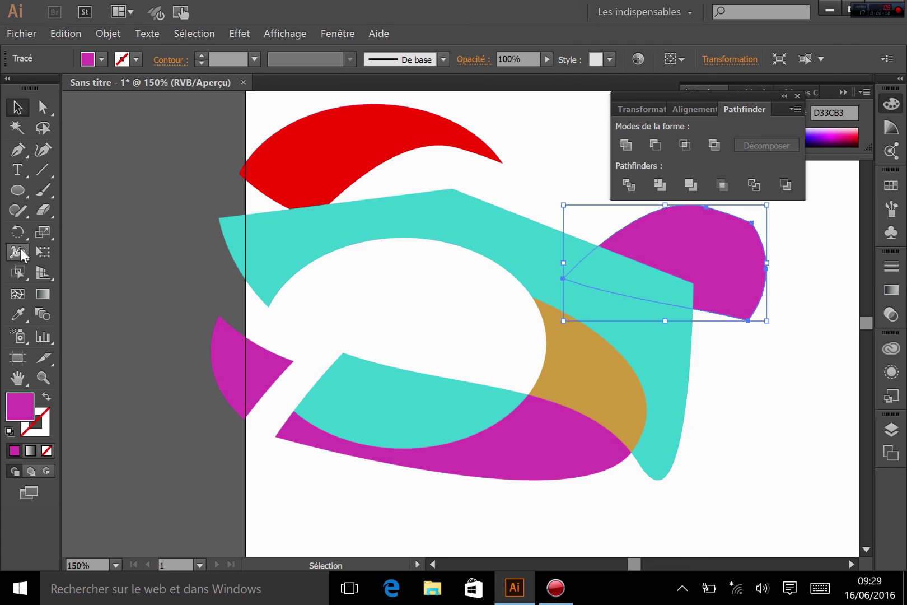
pyautogui.click(20, 273)
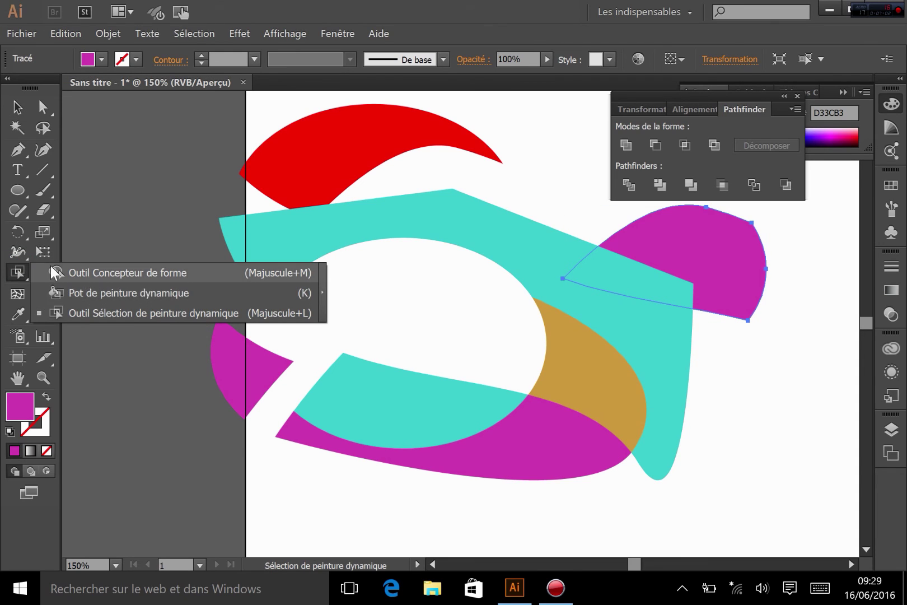
pyautogui.click(126, 274)
pyautogui.click(20, 99)
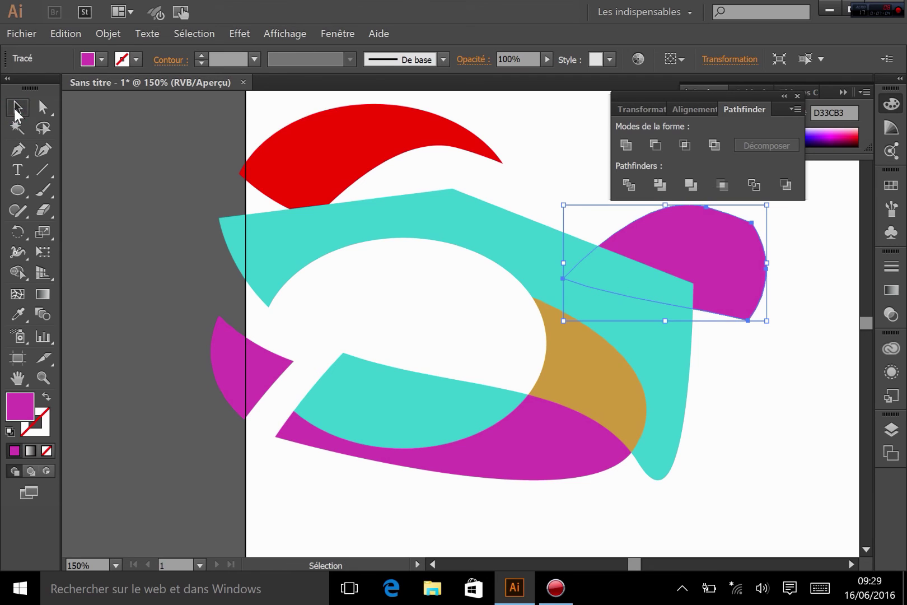
# Step: Select all the separated pieces together, move them right and slightly down onto the artboard, and clear the selection
pyautogui.click(118, 326)
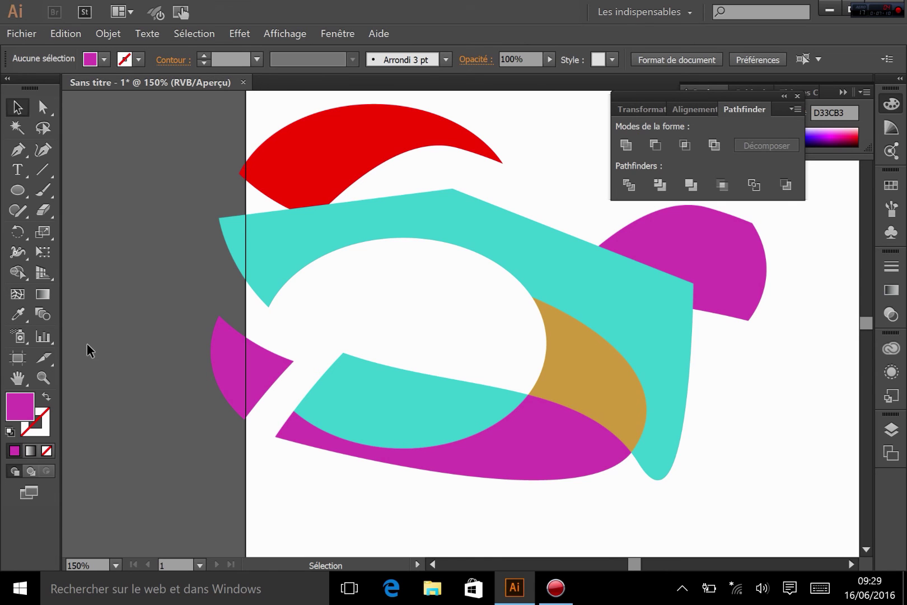
pyautogui.moveTo(382, 262); pyautogui.dragTo(708, 426)
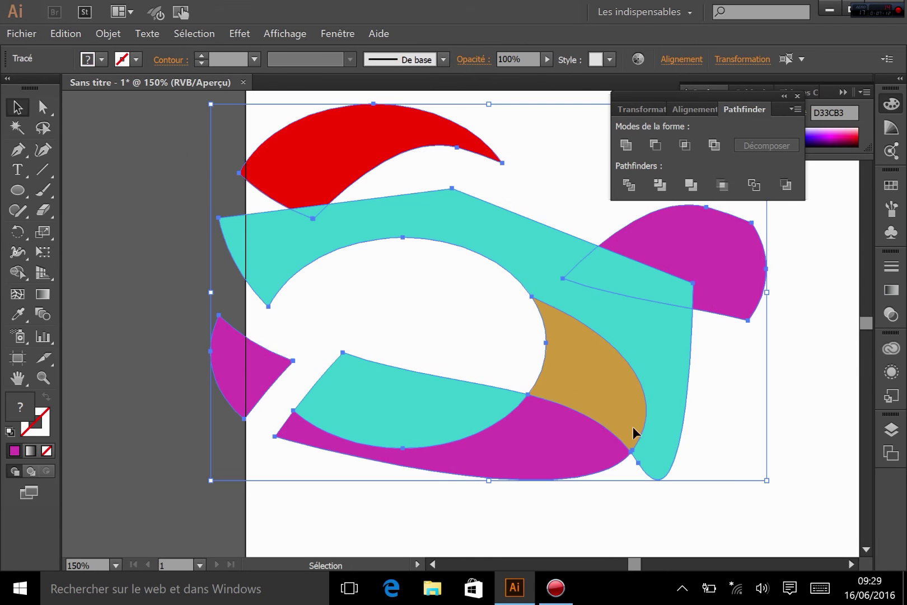
pyautogui.moveTo(567, 406); pyautogui.dragTo(655, 417)
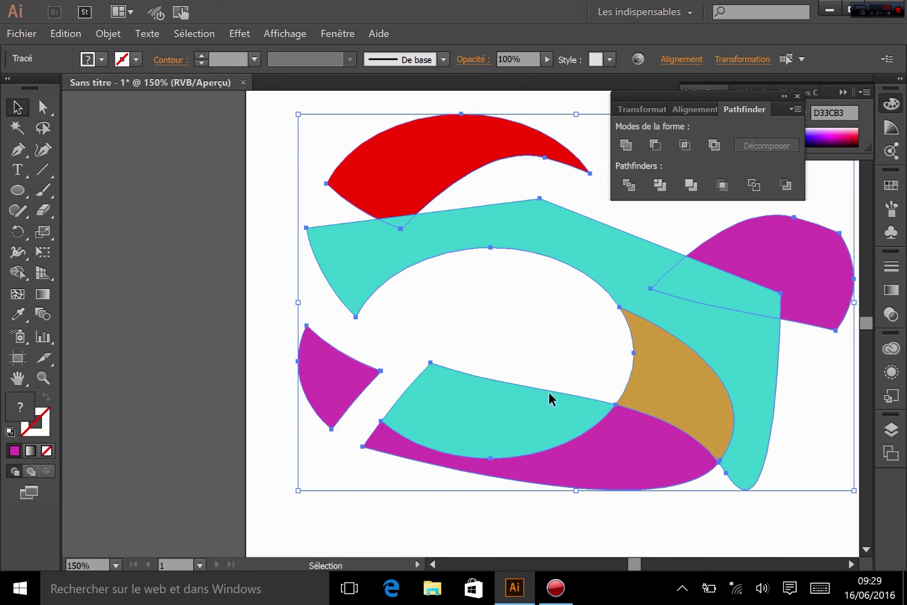
pyautogui.click(428, 536)
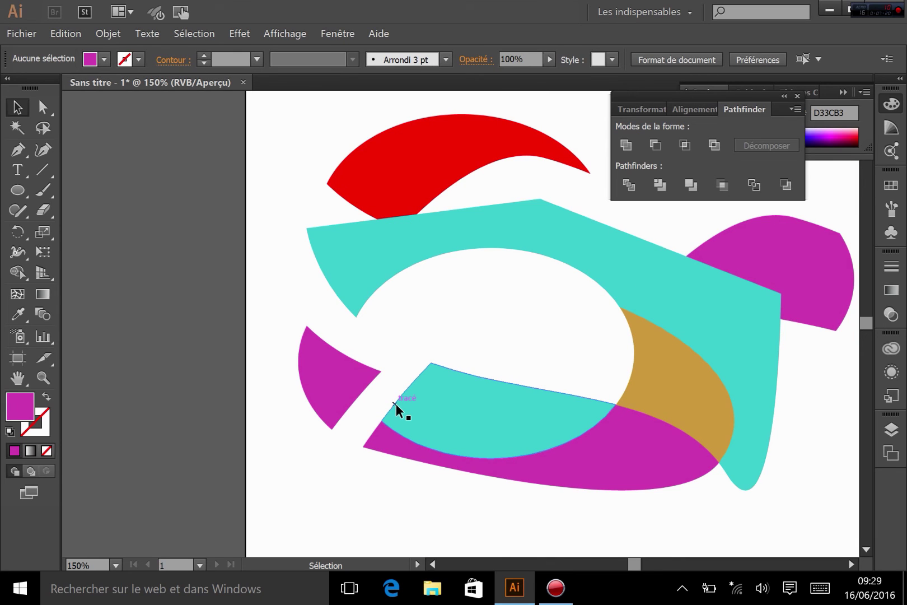